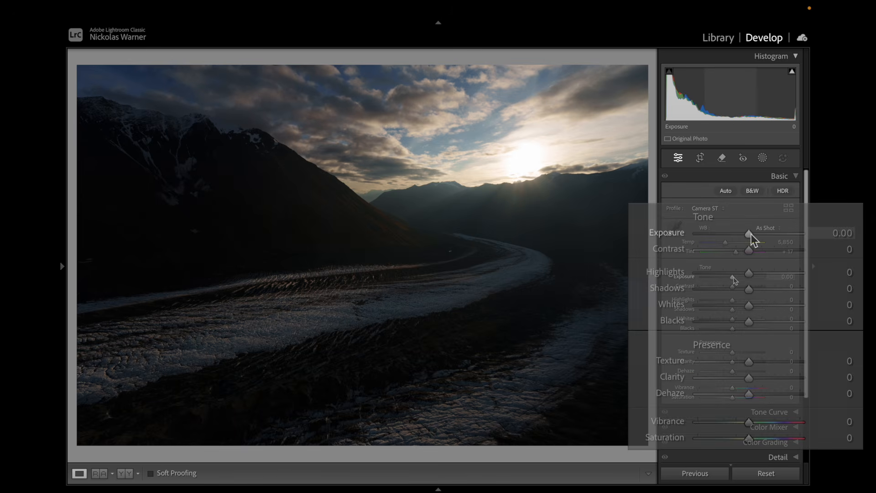
Set the photo's Exposure to +1.50, Highlights to -54, Shadows to +38 and Blacks to +9
{"action": "left_click_drag", "start_coordinate": [751, 234], "coordinate": [766, 234]}
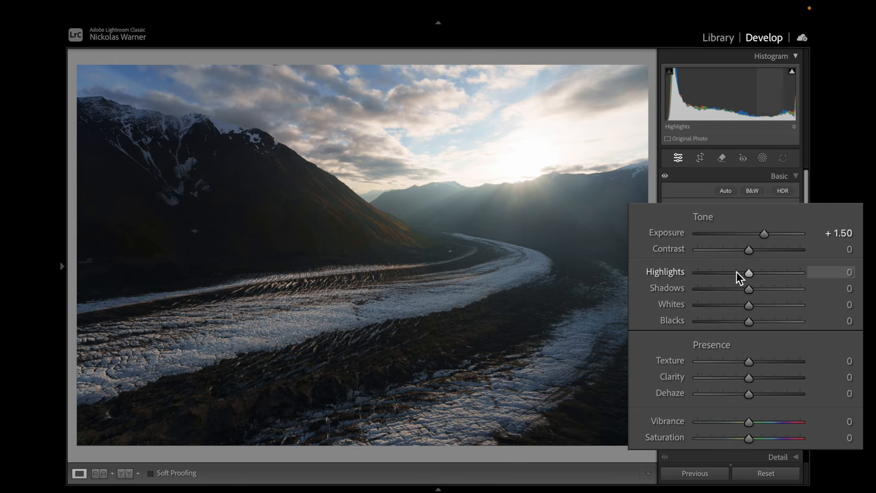
{"action": "left_click_drag", "start_coordinate": [737, 273], "coordinate": [770, 286]}
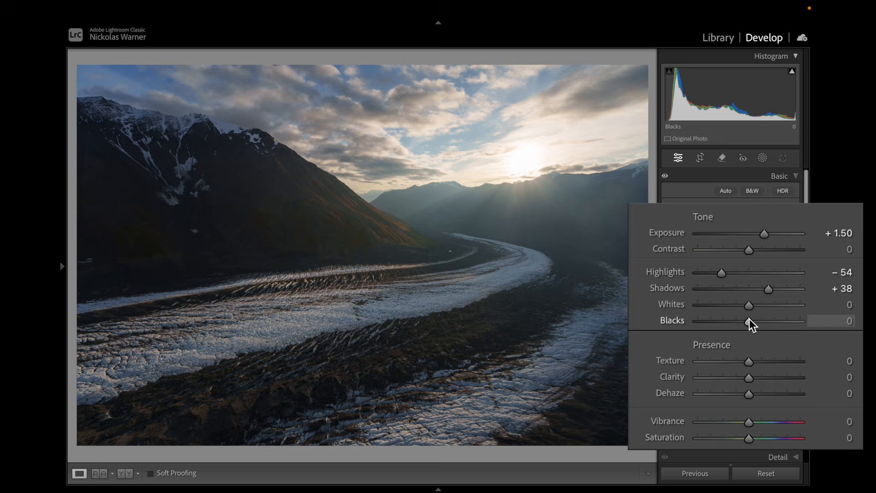
{"action": "left_click_drag", "start_coordinate": [749, 319], "coordinate": [754, 317]}
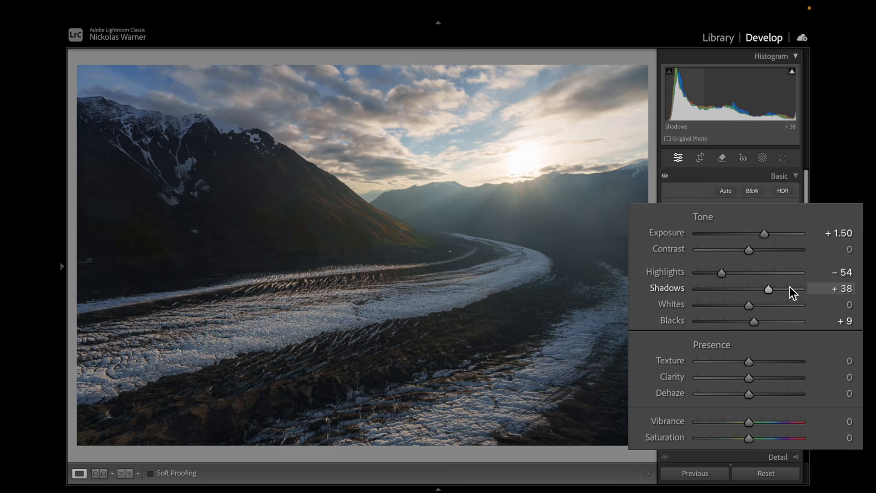
Refine the tone by setting Shadows to +47, Highlights to -62 and Exposure to +1.25
{"action": "left_click_drag", "start_coordinate": [772, 287], "coordinate": [777, 287]}
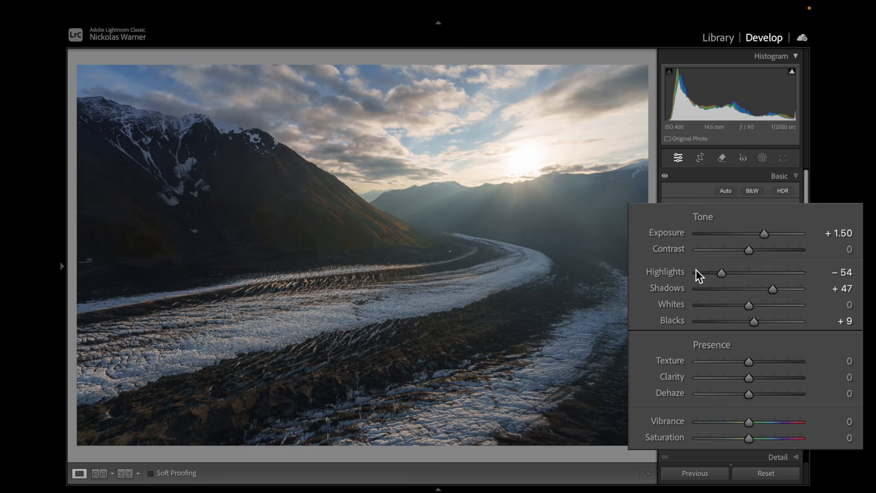
{"action": "left_click_drag", "start_coordinate": [717, 274], "coordinate": [712, 275]}
{"action": "left_click", "coordinate": [766, 237]}
{"action": "left_click_drag", "start_coordinate": [765, 238], "coordinate": [764, 237]}
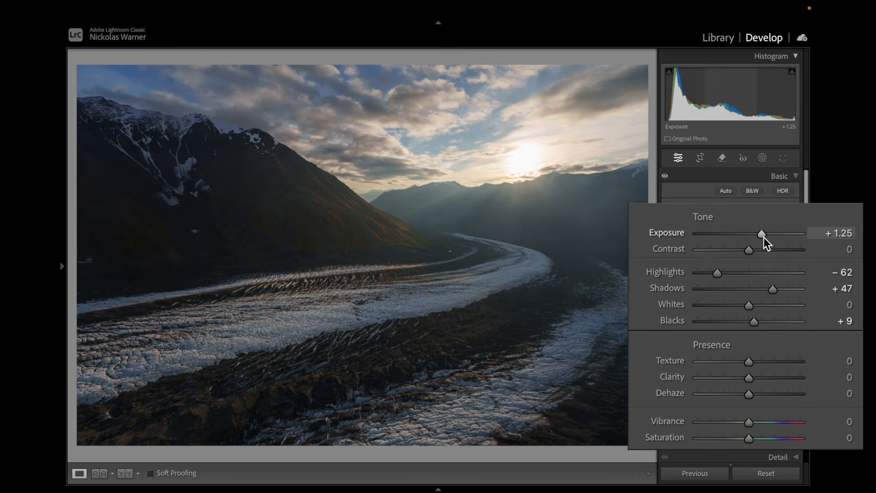
Try lowering Highlights to -100 while checking the sun and surrounding clouds up close
{"action": "left_click", "coordinate": [531, 157]}
{"action": "left_click", "coordinate": [532, 155]}
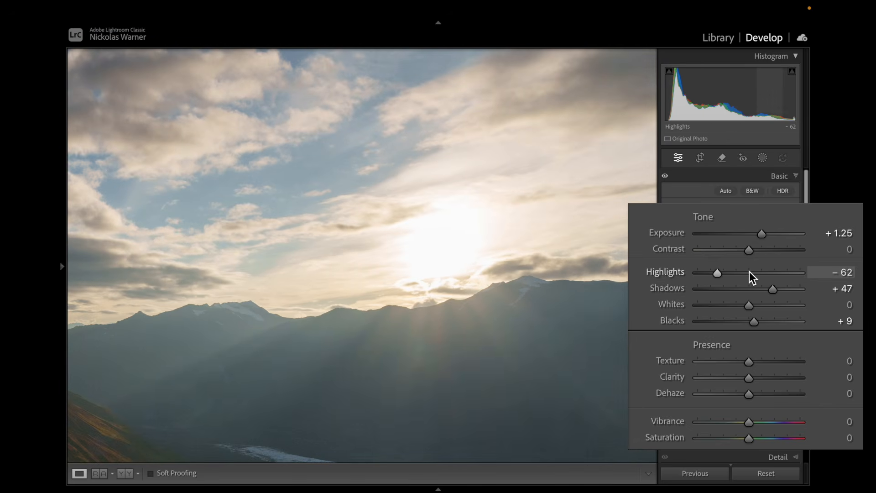
{"action": "left_click_drag", "start_coordinate": [718, 272], "coordinate": [673, 266]}
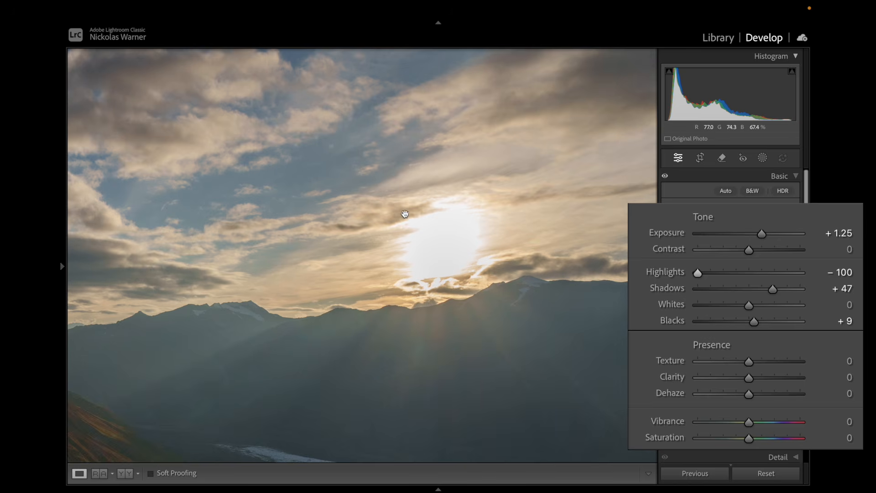
{"action": "left_click", "coordinate": [472, 226]}
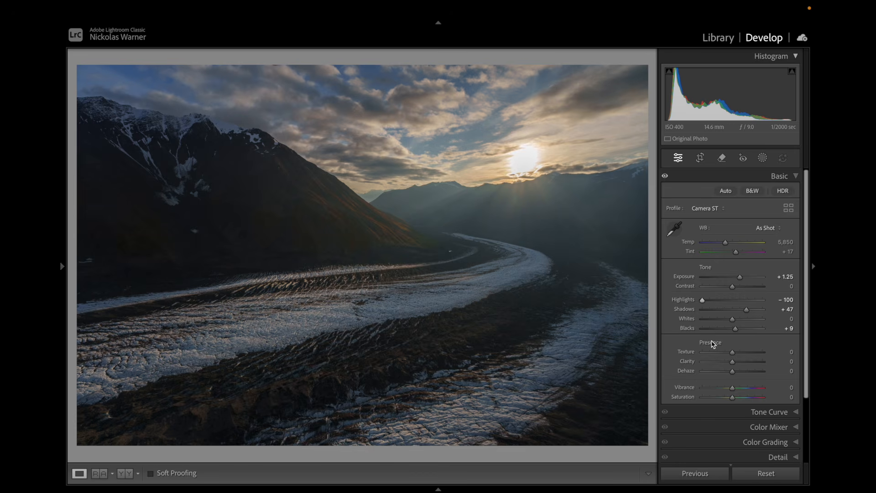
Set Highlights to -50 while checking the area around the sun up close, and return to the full photo
{"action": "left_click", "coordinate": [511, 169]}
{"action": "left_click", "coordinate": [512, 169]}
{"action": "left_click", "coordinate": [511, 169]}
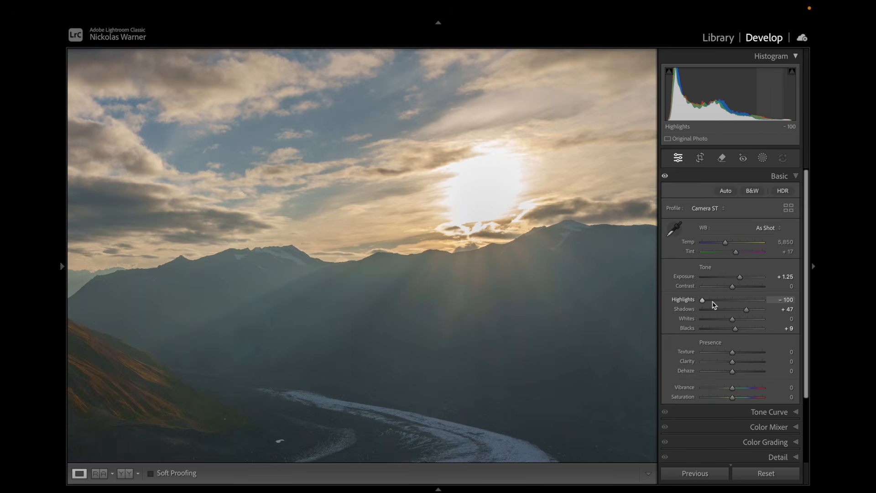
{"action": "left_click_drag", "start_coordinate": [703, 301], "coordinate": [727, 273]}
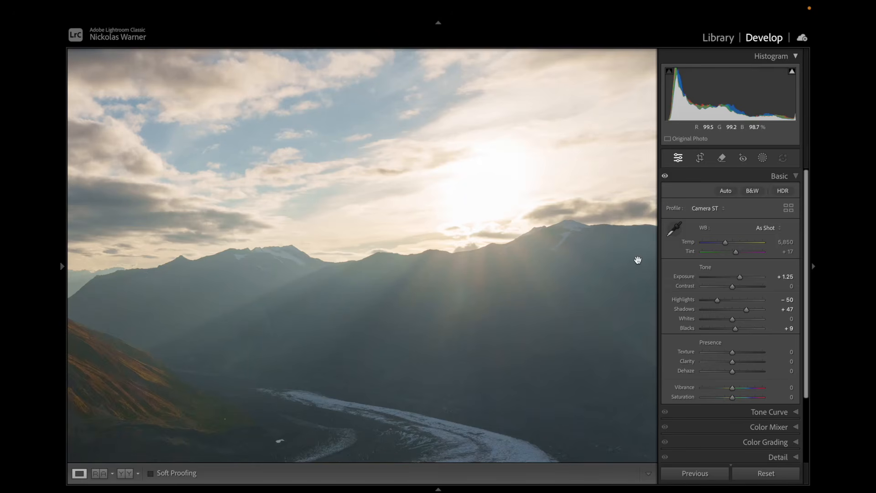
{"action": "left_click", "coordinate": [568, 242]}
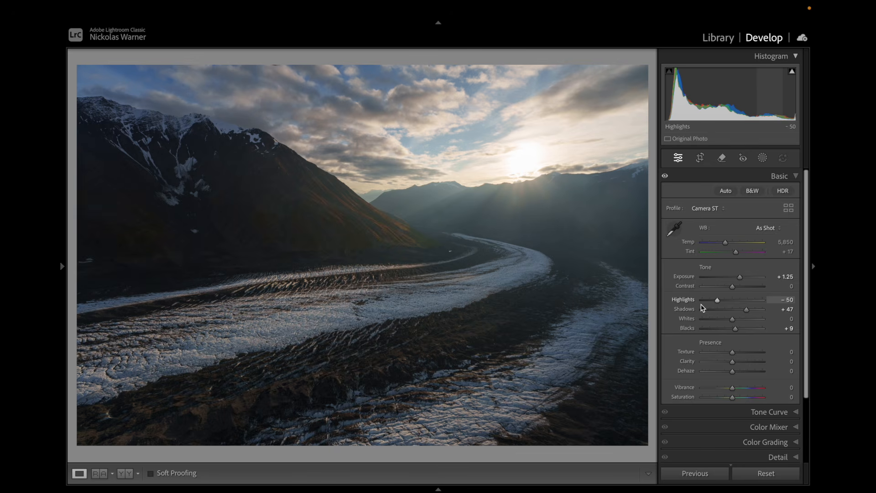
Color grade the highlights warm yellow at hue 46, saturation 13, tint the shadows slightly blue, and compare without the grading
{"action": "scroll", "coordinate": [754, 404], "scroll_direction": "down", "scroll_amount": 3}
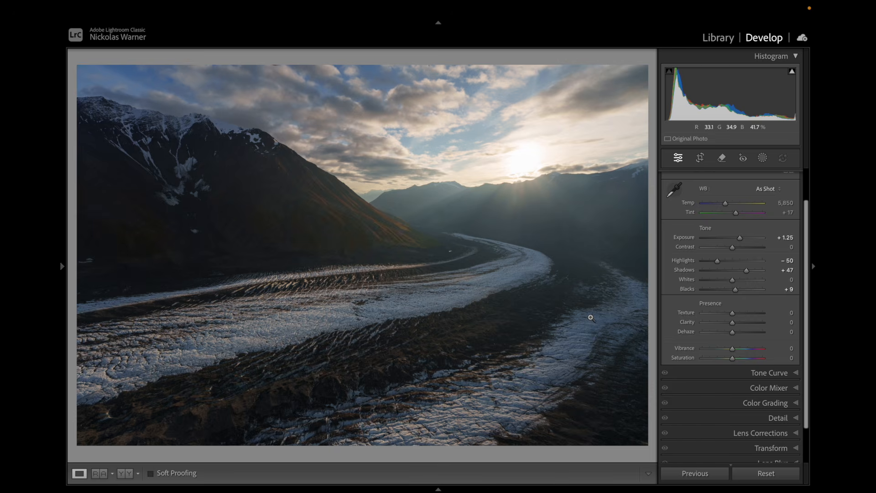
{"action": "left_click", "coordinate": [771, 402]}
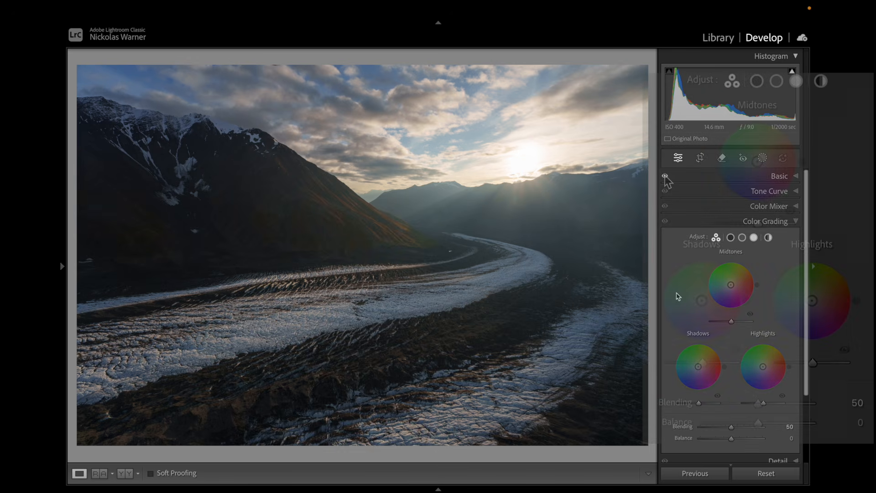
{"action": "mouse_move", "coordinate": [762, 367]}
{"action": "left_click_drag", "start_coordinate": [810, 297], "coordinate": [815, 297]}
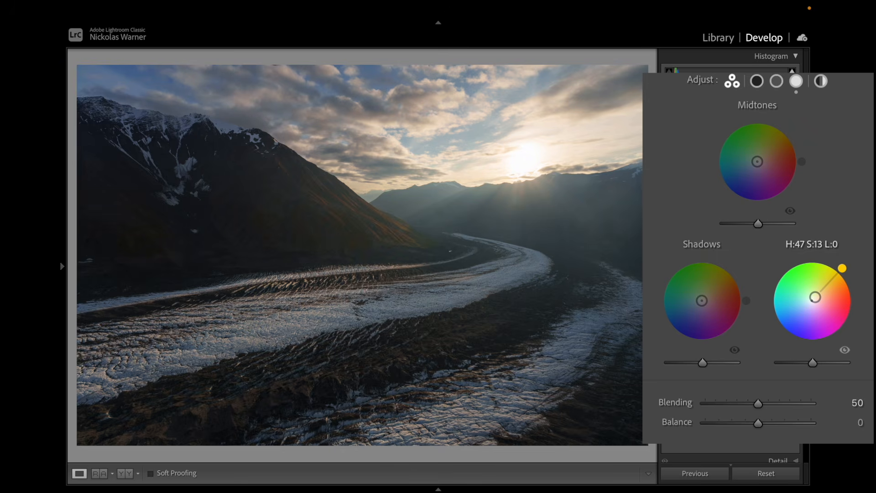
{"action": "left_click_drag", "start_coordinate": [841, 269], "coordinate": [843, 269]}
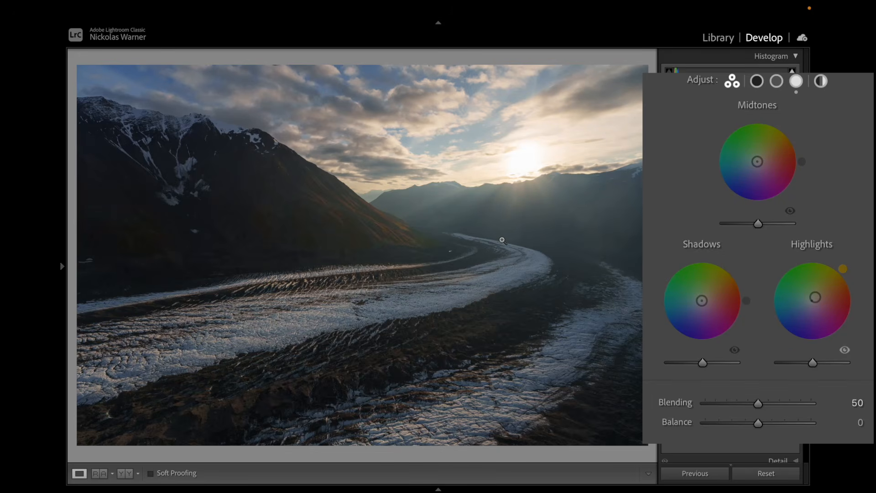
{"action": "left_click_drag", "start_coordinate": [701, 300], "coordinate": [700, 302]}
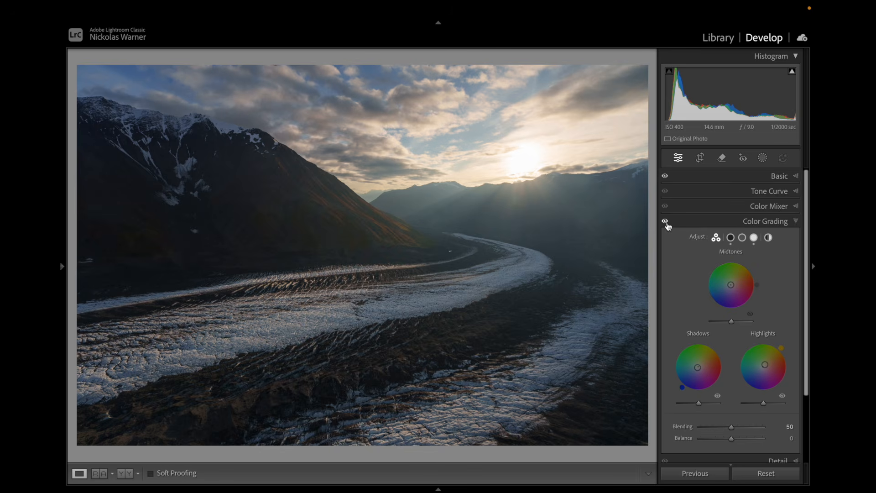
{"action": "left_click", "coordinate": [665, 223]}
Slightly raise the Blue Primary saturation in the camera calibration
{"action": "scroll", "coordinate": [762, 308], "scroll_direction": "down", "scroll_amount": 3}
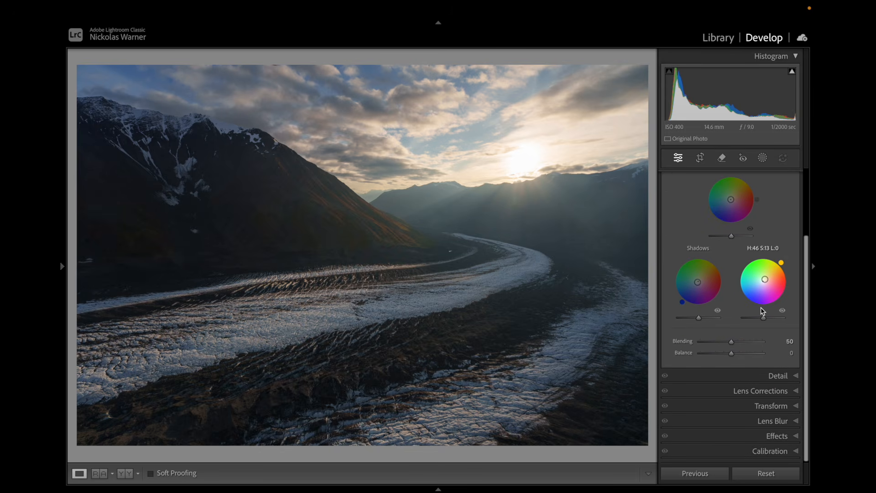
{"action": "left_click", "coordinate": [778, 451]}
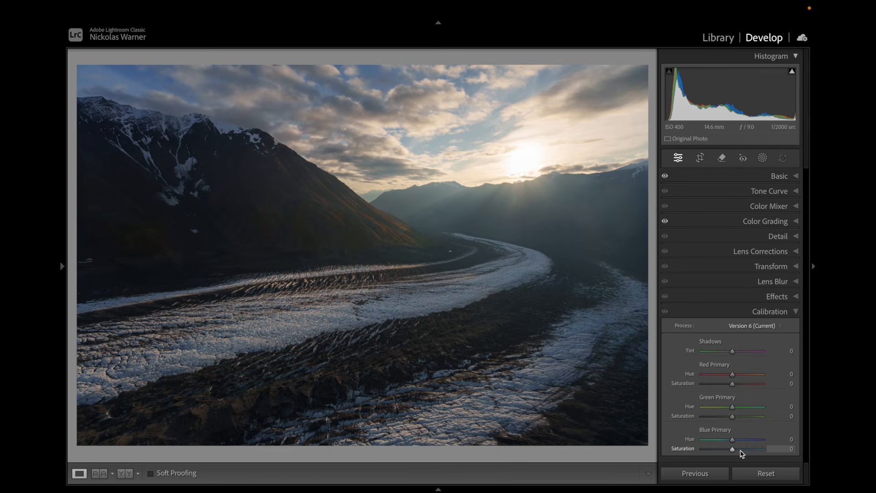
{"action": "left_click_drag", "start_coordinate": [741, 453], "coordinate": [741, 452]}
Brighten the tone curve with points at 168/186, in the lower midtones and at 46/53, and compare without it
{"action": "left_click", "coordinate": [772, 190]}
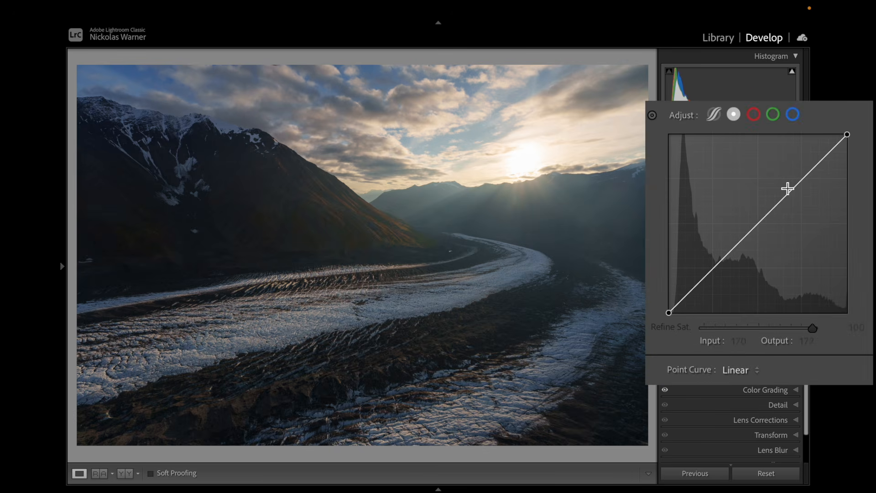
{"action": "left_click", "coordinate": [748, 250]}
{"action": "mouse_move", "coordinate": [787, 188]}
{"action": "left_mouse_down"}
{"action": "mouse_move", "coordinate": [786, 175]}
{"action": "mouse_move", "coordinate": [787, 182]}
{"action": "left_mouse_up"}
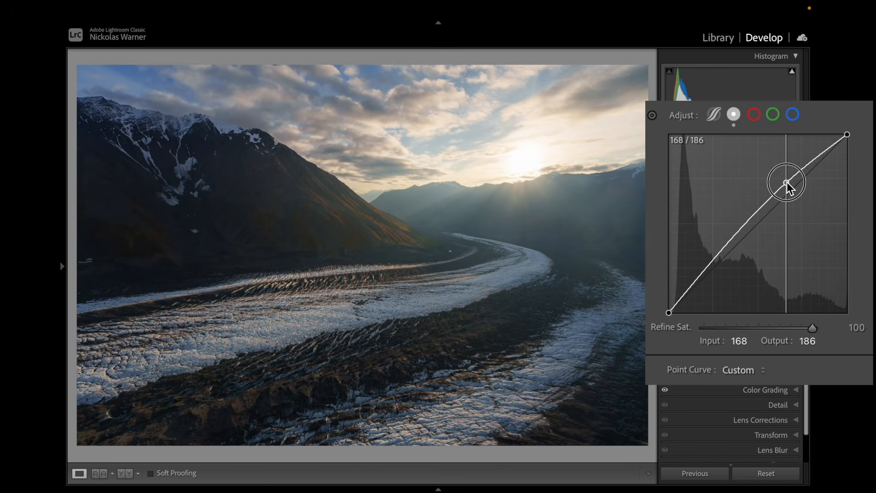
{"action": "left_click", "coordinate": [728, 238]}
{"action": "left_click_drag", "start_coordinate": [702, 273], "coordinate": [700, 277]}
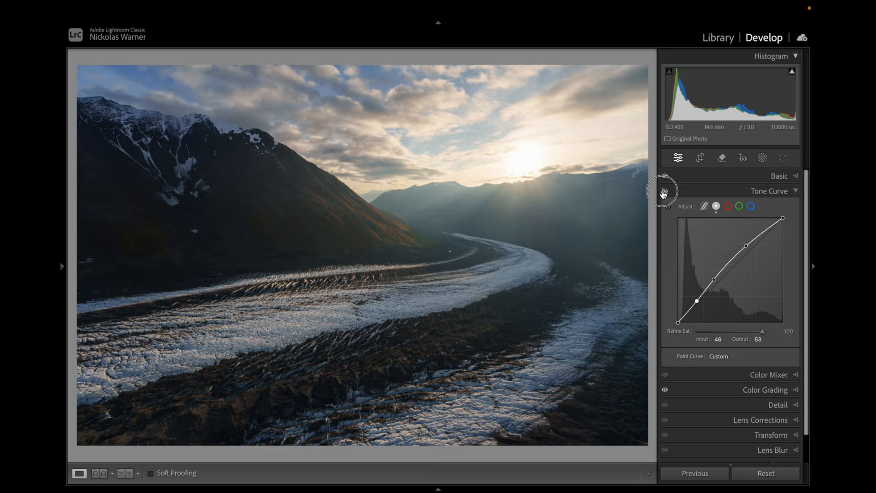
{"action": "left_click", "coordinate": [664, 191]}
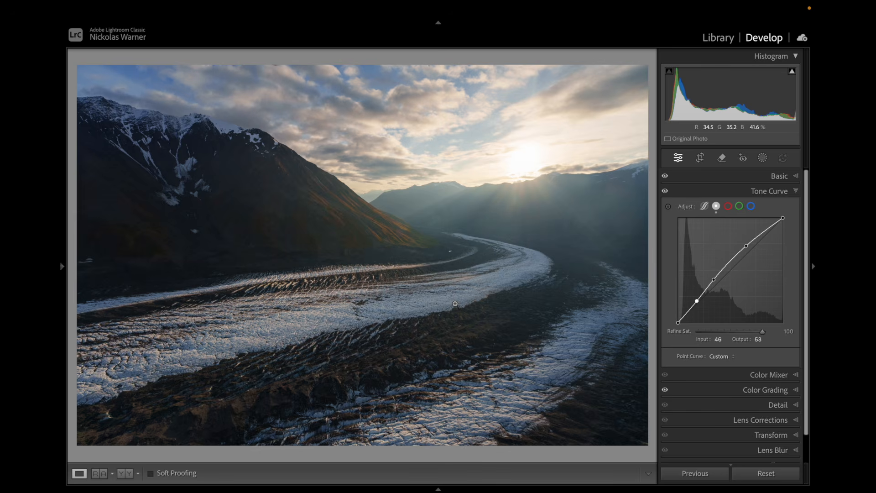
Examine the noise in the dark valley and glacier areas of the photo at close zoom
{"action": "left_click", "coordinate": [566, 324]}
{"action": "key", "text": "Page_Down"}
{"action": "key", "text": "Page_Down"}
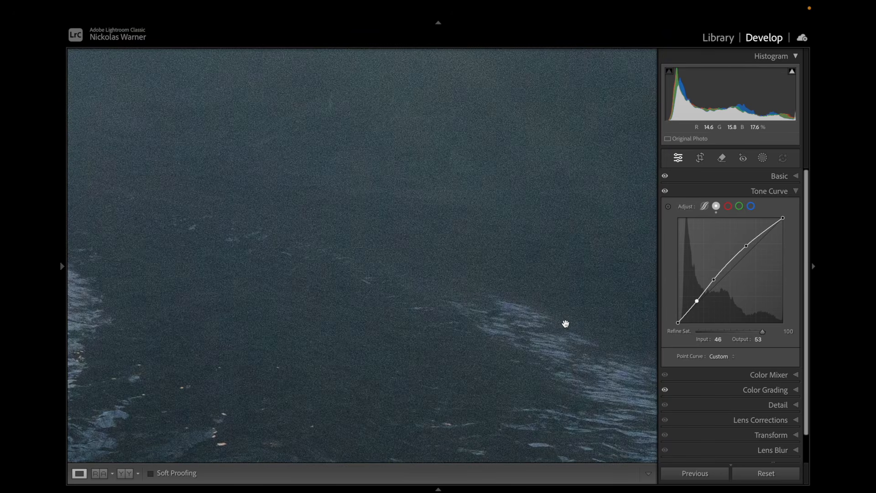
{"action": "key", "text": "Page_Down"}
{"action": "key", "text": "Page_Down"}
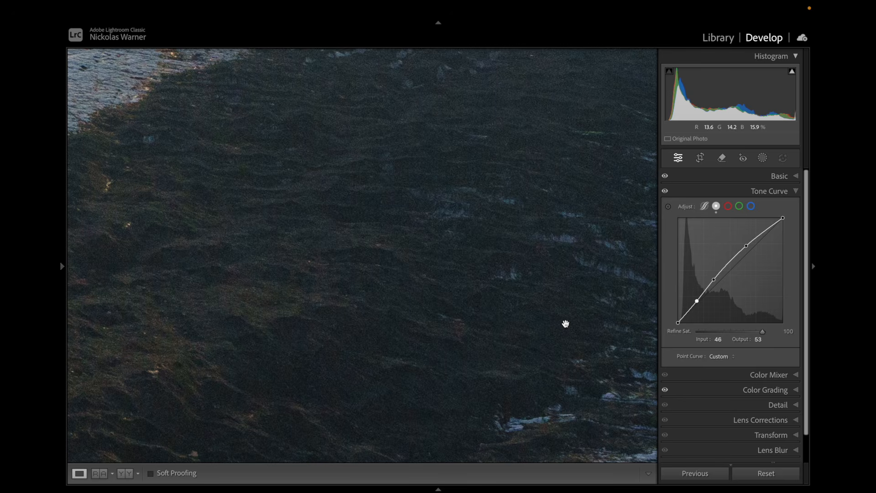
{"action": "key", "text": "Page_Down"}
{"action": "key", "text": "Page_Down"}
{"action": "key", "text": "Page_Down"}
{"action": "key", "text": "Page_Down"}
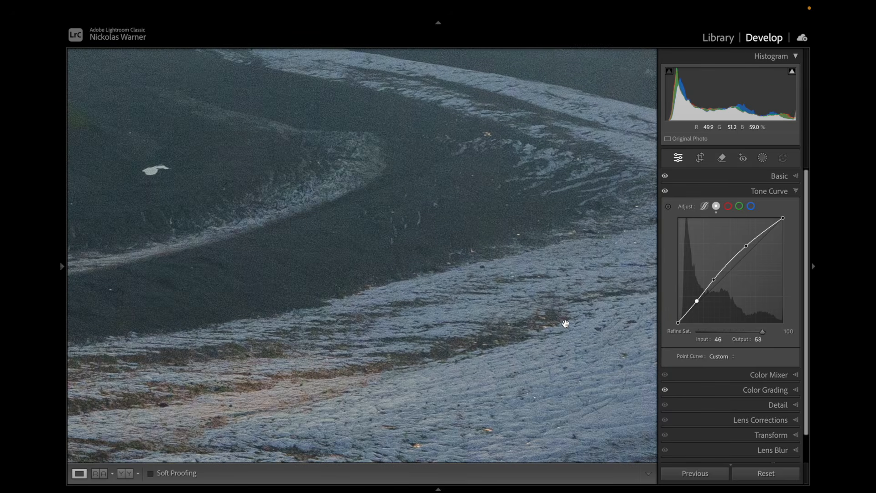
{"action": "key", "text": "Page_Down"}
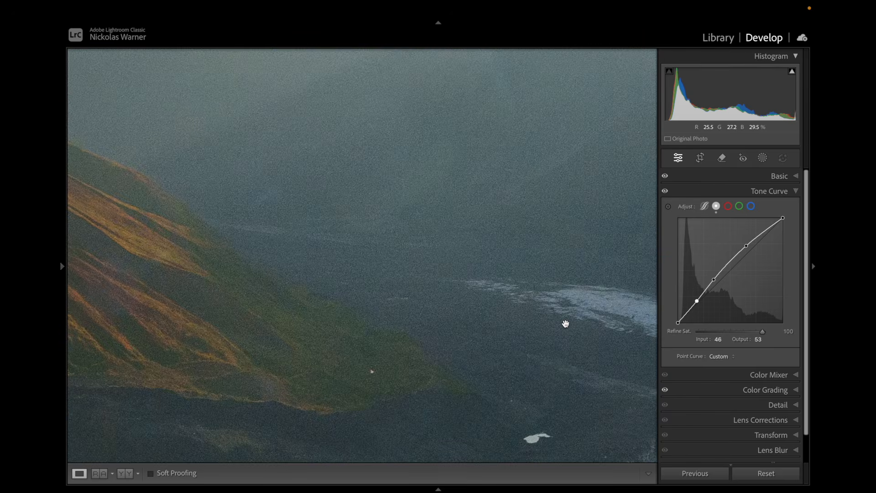
Reopen the basic adjustments and inspect the noise in the lifted shadows of the hillside, haze and dark glacier areas
{"action": "left_click", "coordinate": [782, 179]}
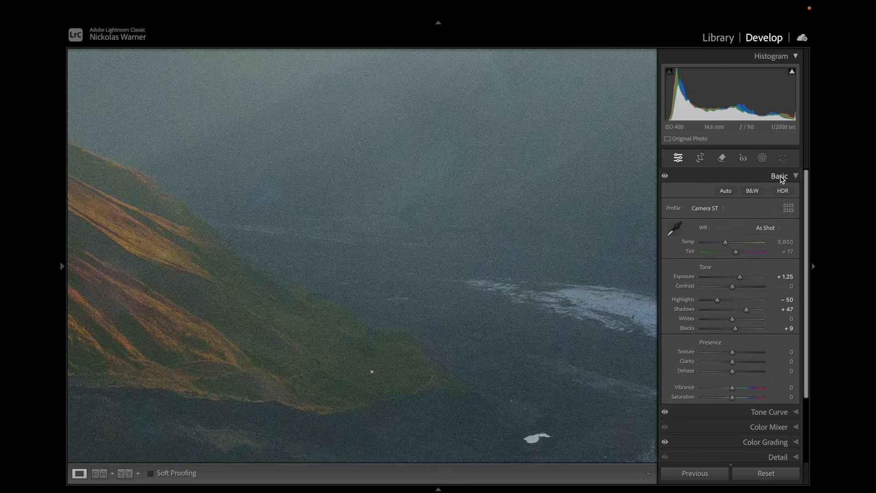
{"action": "left_click_drag", "start_coordinate": [357, 344], "coordinate": [392, 327]}
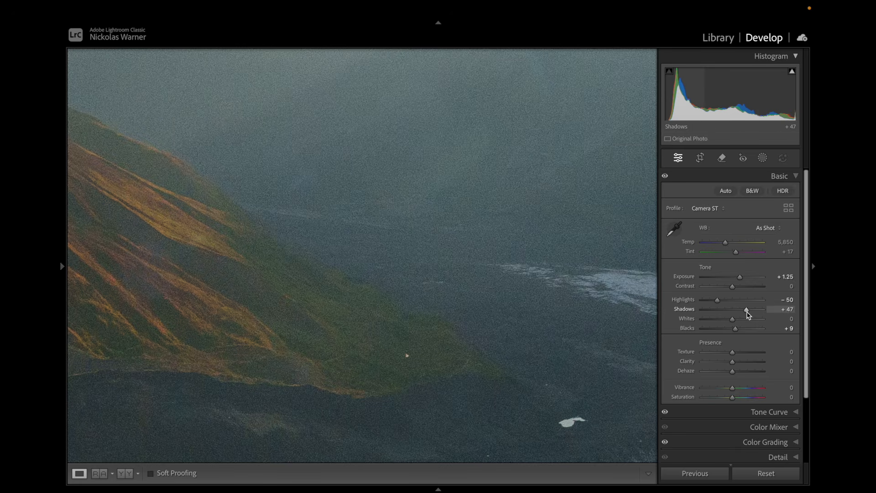
{"action": "left_click", "coordinate": [310, 213]}
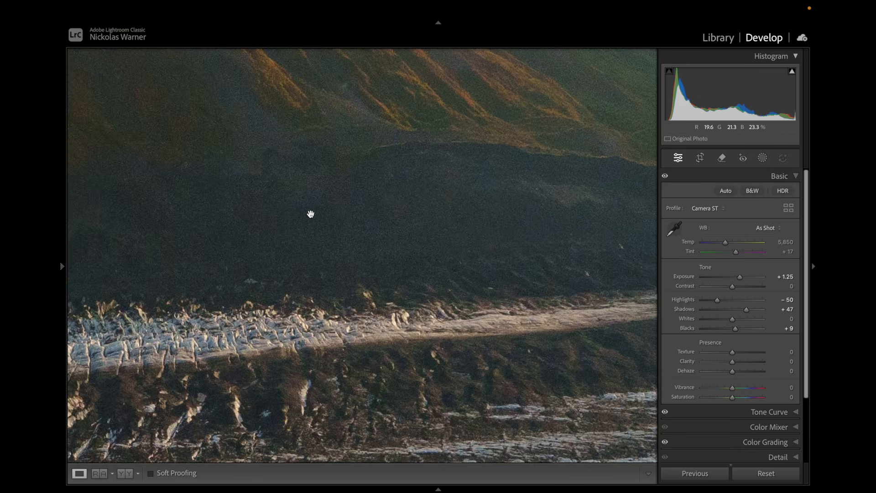
{"action": "left_click", "coordinate": [310, 213]}
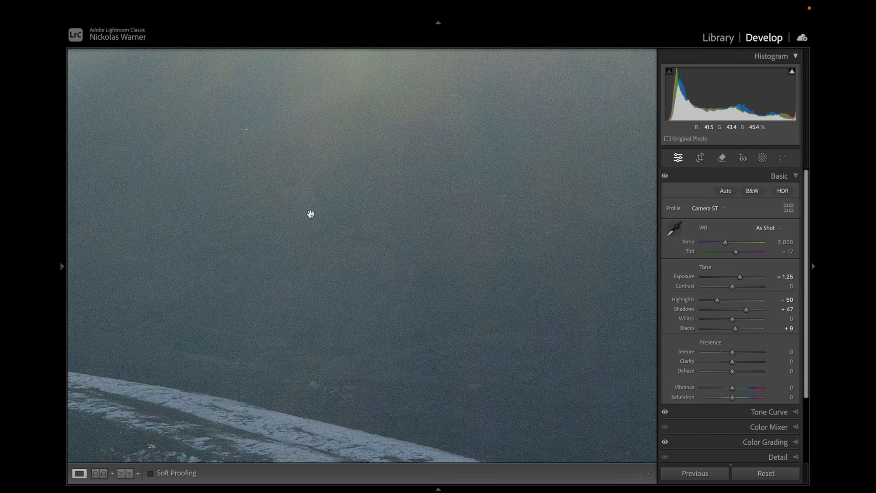
{"action": "scroll", "coordinate": [310, 214], "scroll_direction": "down", "scroll_amount": 10}
{"action": "scroll", "coordinate": [311, 215], "scroll_direction": "right", "scroll_amount": 4}
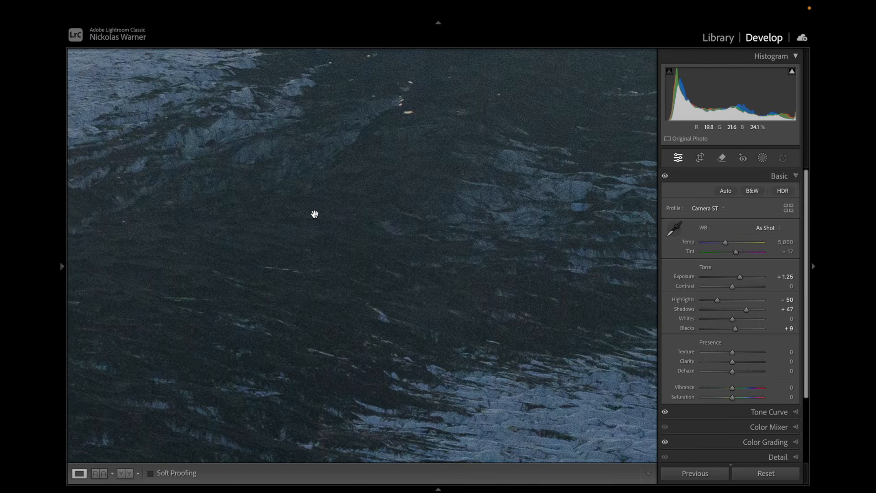
{"action": "scroll", "coordinate": [314, 214], "scroll_direction": "right", "scroll_amount": 6}
{"action": "scroll", "coordinate": [315, 214], "scroll_direction": "up", "scroll_amount": 2}
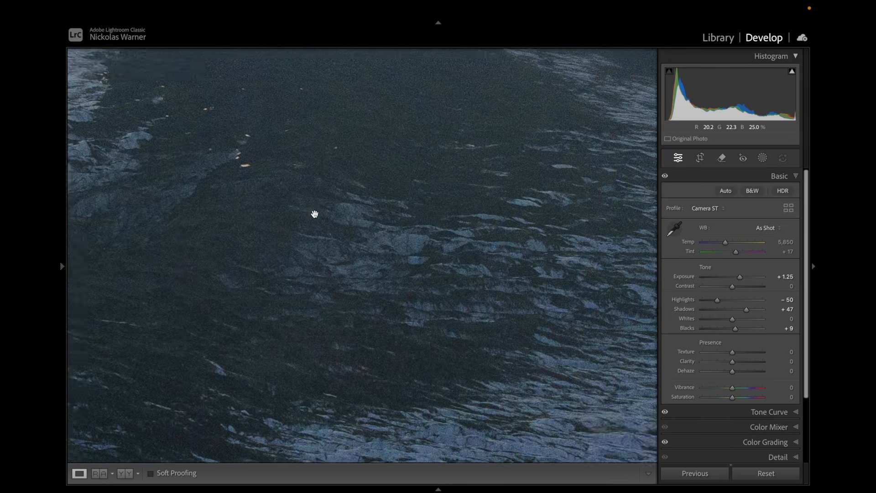
{"action": "scroll", "coordinate": [315, 214], "scroll_direction": "right", "scroll_amount": 2}
{"action": "scroll", "coordinate": [315, 214], "scroll_direction": "up", "scroll_amount": 2}
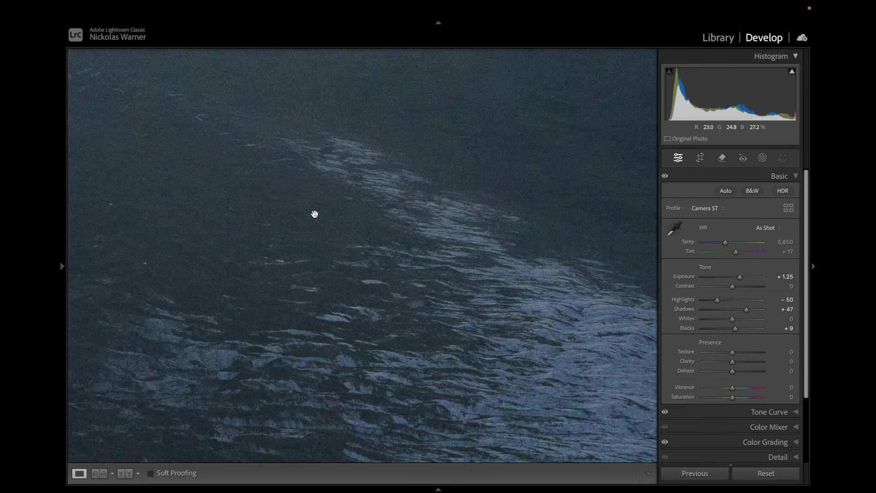
{"action": "left_click", "coordinate": [314, 214]}
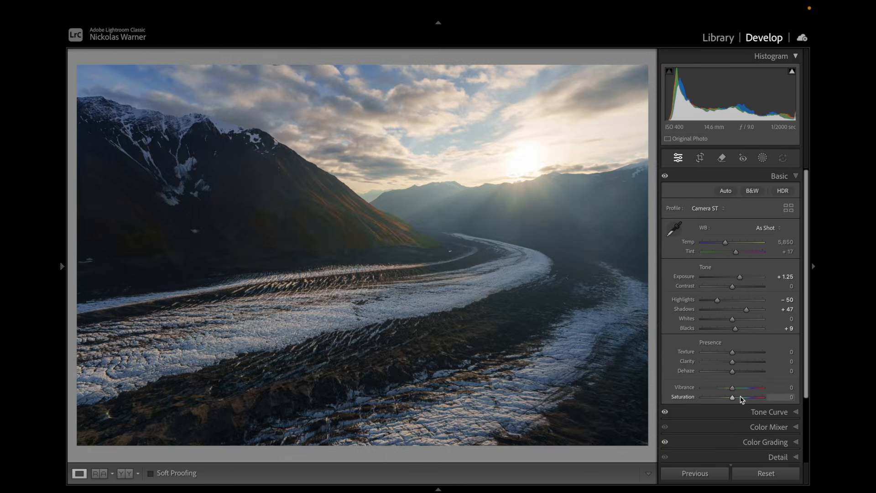
{"action": "scroll", "coordinate": [740, 398], "scroll_direction": "down", "scroll_amount": 3}
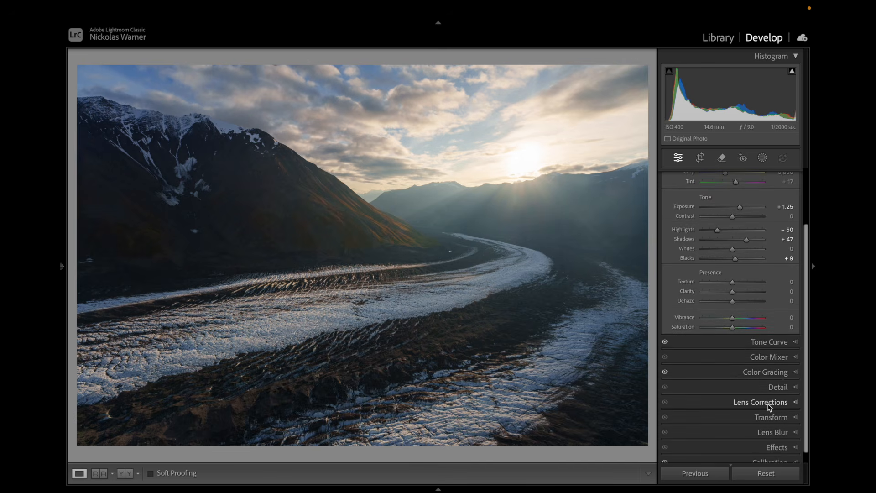
Apply Denoise to the photo with an amount of 24, judging the result on the dark glacier area
{"action": "left_click", "coordinate": [753, 388]}
{"action": "scroll", "coordinate": [680, 320], "scroll_direction": "down", "scroll_amount": 2}
{"action": "left_click", "coordinate": [563, 278]}
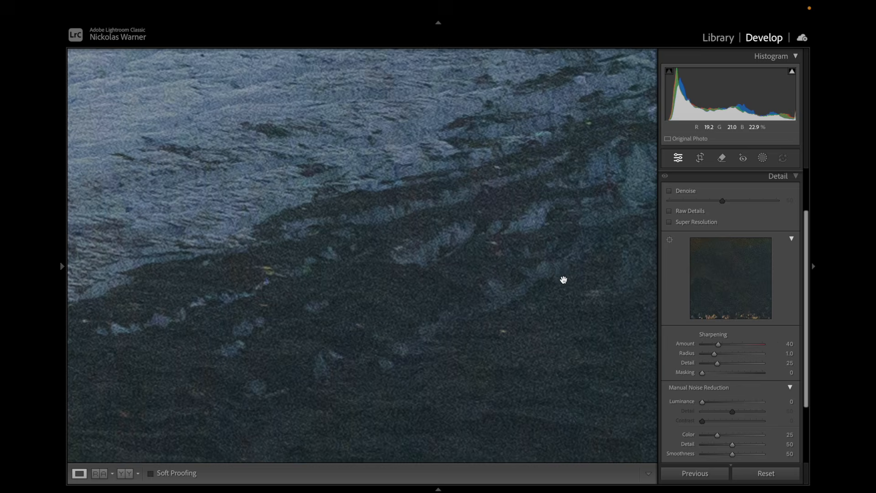
{"action": "left_click", "coordinate": [688, 194]}
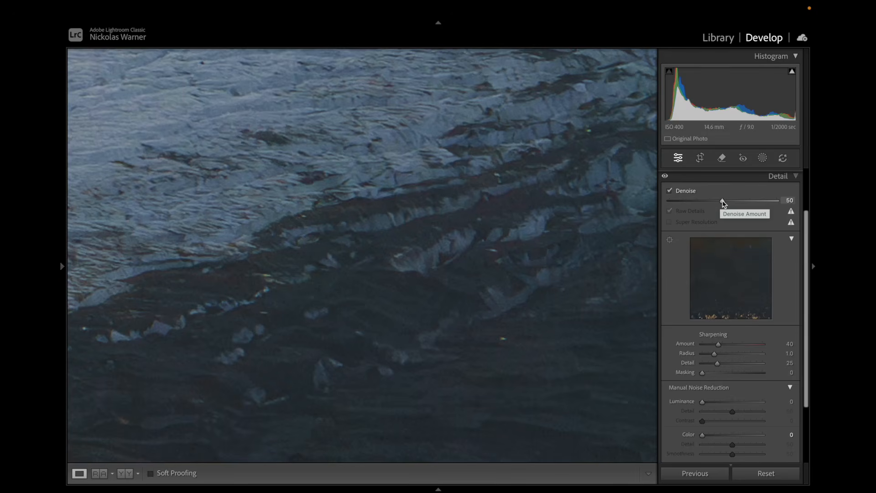
{"action": "left_click_drag", "start_coordinate": [722, 201], "coordinate": [696, 205]}
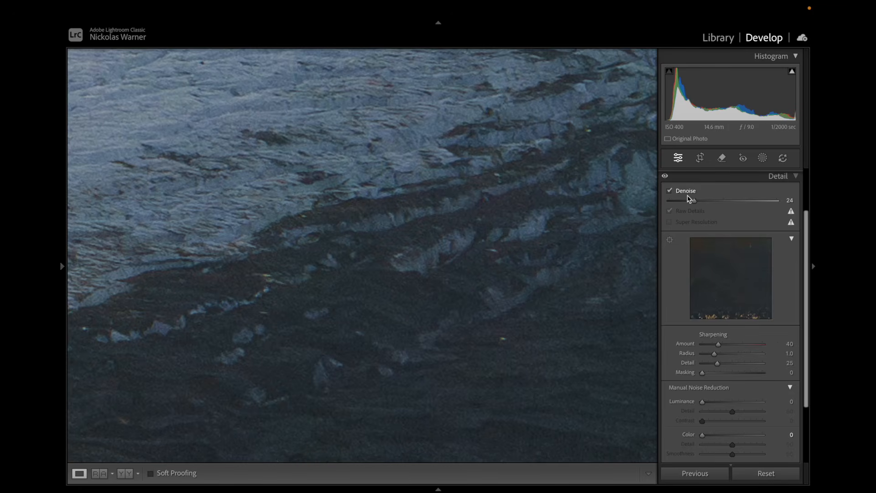
Set the manual Color noise reduction to 20 and return to the full photo view
{"action": "scroll", "coordinate": [698, 324], "scroll_direction": "down", "scroll_amount": 3}
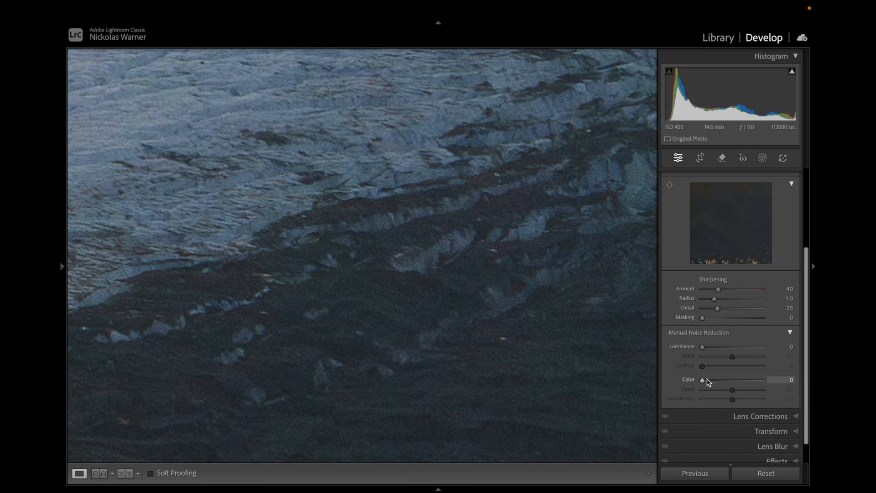
{"action": "left_click_drag", "start_coordinate": [709, 382], "coordinate": [715, 382]}
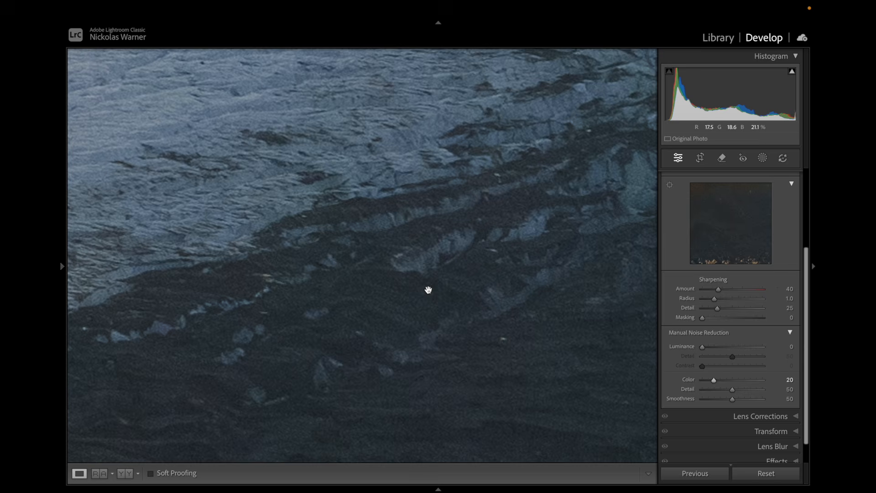
{"action": "left_click", "coordinate": [400, 302]}
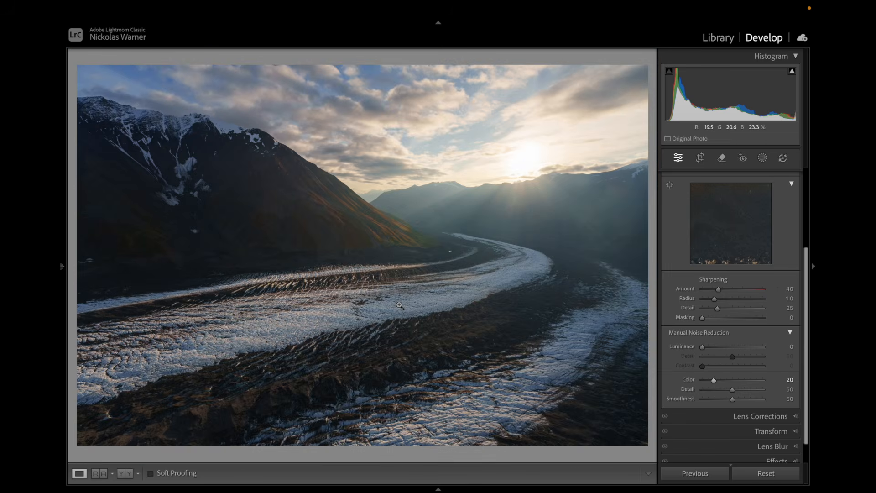
Create a radial gradient mask as a wide ellipse centred on the sun above the ridge
{"action": "scroll", "coordinate": [761, 235], "scroll_direction": "up", "scroll_amount": 5}
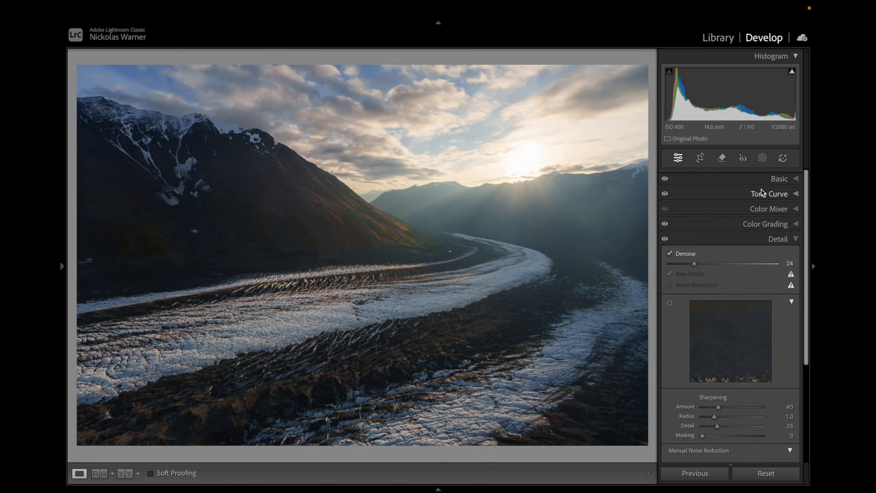
{"action": "left_click", "coordinate": [763, 160]}
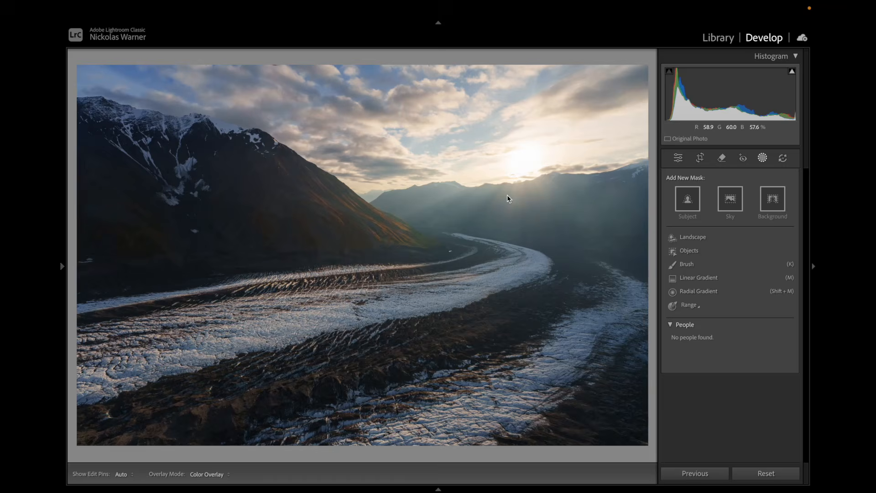
{"action": "key", "text": "ctrl+5"}
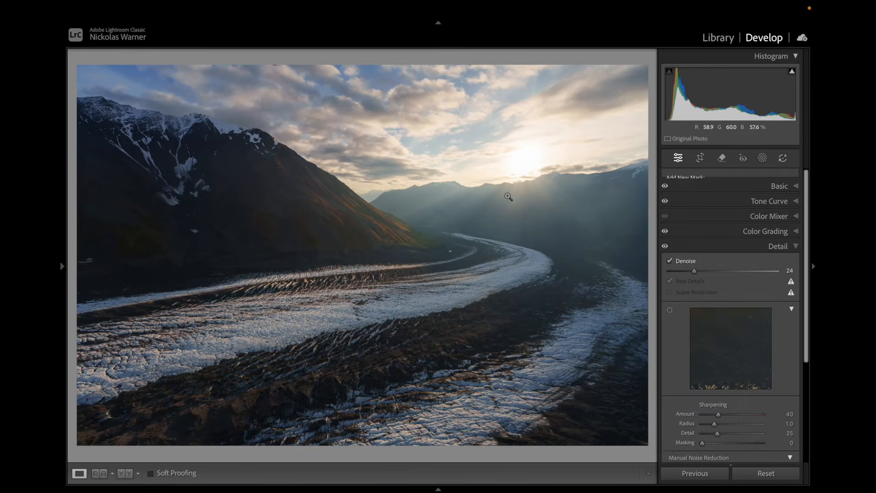
{"action": "left_click", "coordinate": [506, 195]}
{"action": "left_click", "coordinate": [506, 195]}
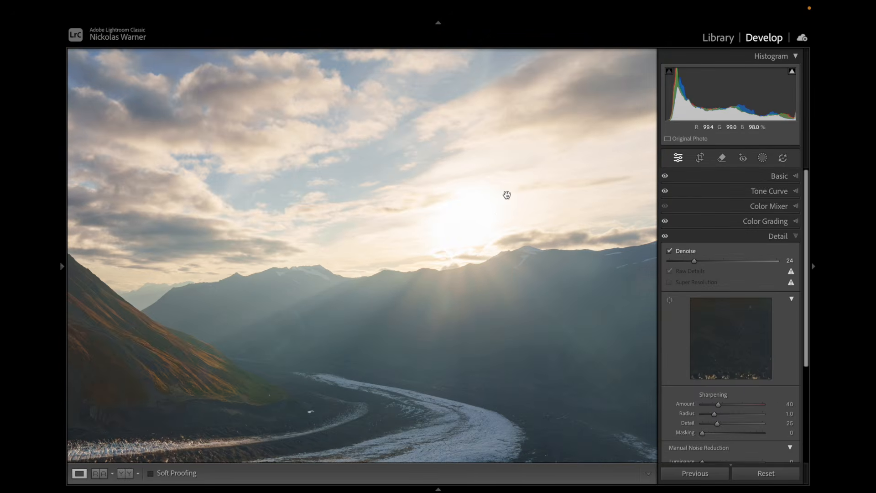
{"action": "left_click", "coordinate": [762, 157]}
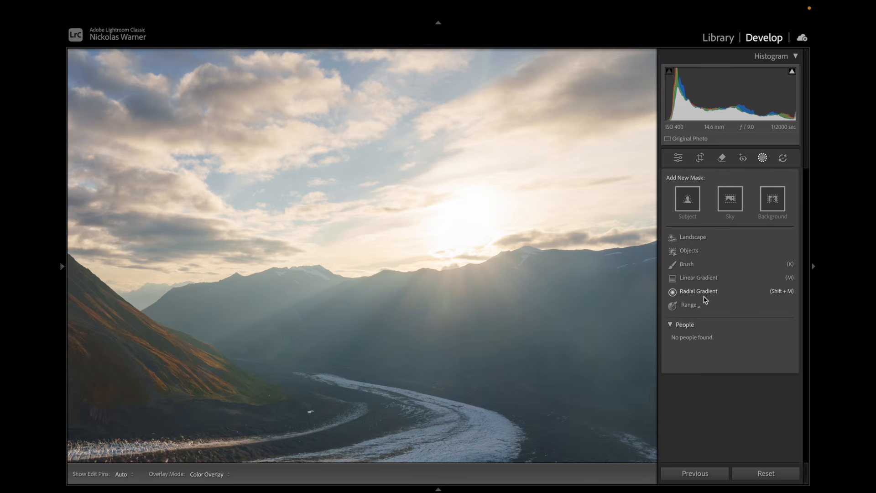
{"action": "left_click", "coordinate": [704, 294]}
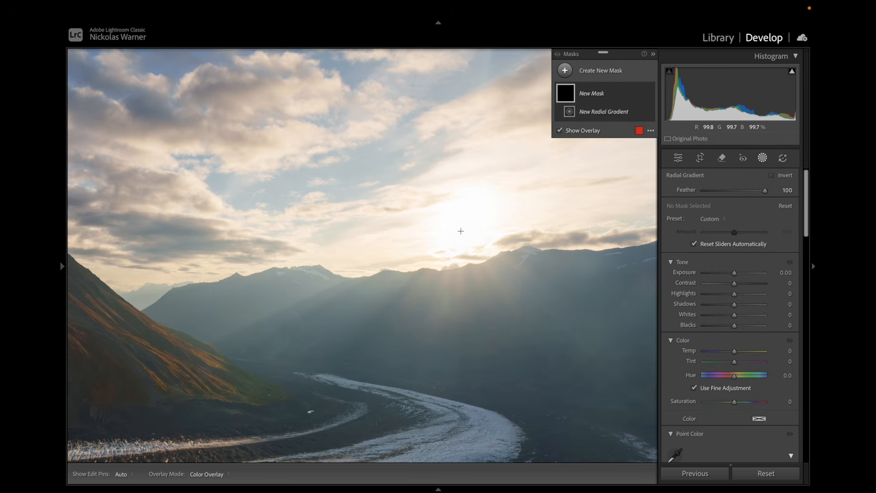
{"action": "left_click_drag", "start_coordinate": [460, 231], "coordinate": [673, 336]}
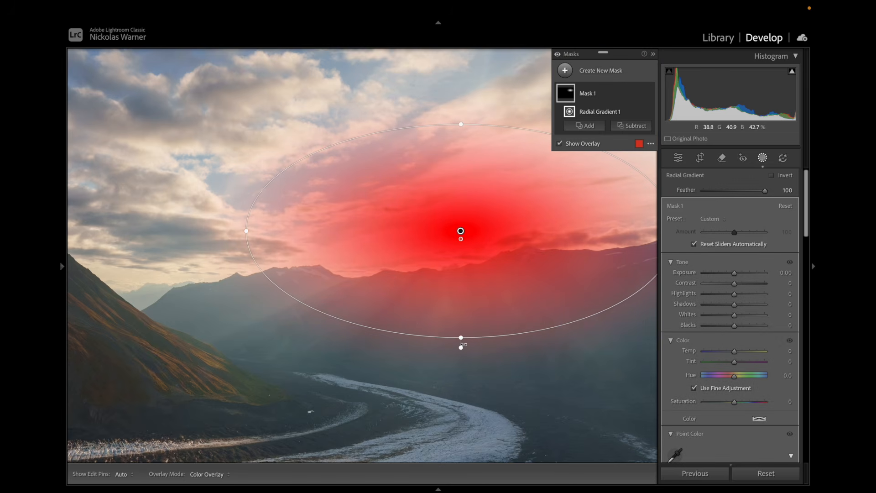
Tilt, reposition and slightly enlarge the radial gradient around the sun, and set its feather to 80
{"action": "left_click_drag", "start_coordinate": [460, 339], "coordinate": [481, 347]}
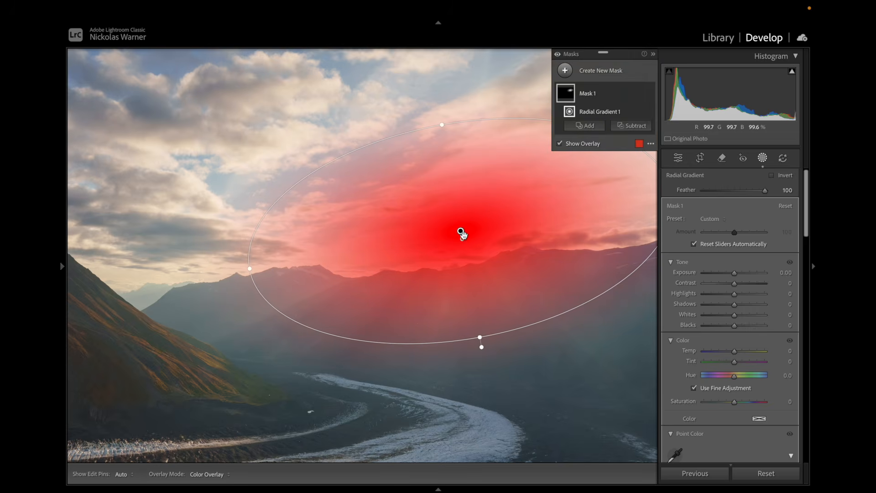
{"action": "mouse_move", "coordinate": [462, 234]}
{"action": "left_mouse_down"}
{"action": "mouse_move", "coordinate": [465, 261]}
{"action": "mouse_move", "coordinate": [464, 248]}
{"action": "left_mouse_up"}
{"action": "left_click_drag", "start_coordinate": [438, 128], "coordinate": [438, 123]}
{"action": "left_click_drag", "start_coordinate": [249, 274], "coordinate": [236, 277]}
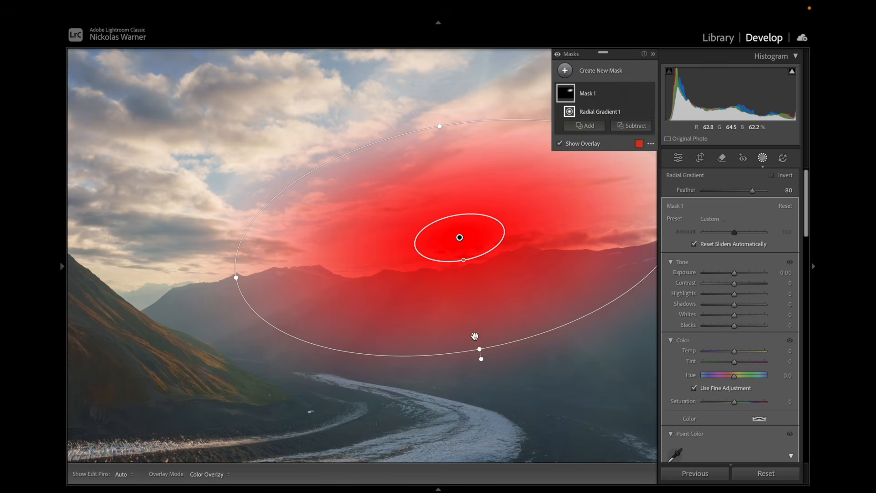
{"action": "left_click_drag", "start_coordinate": [481, 358], "coordinate": [476, 359]}
Soften the radial sun glow mask with Dehaze at -15 and Clarity at -18
{"action": "scroll", "coordinate": [748, 363], "scroll_direction": "down", "scroll_amount": 1}
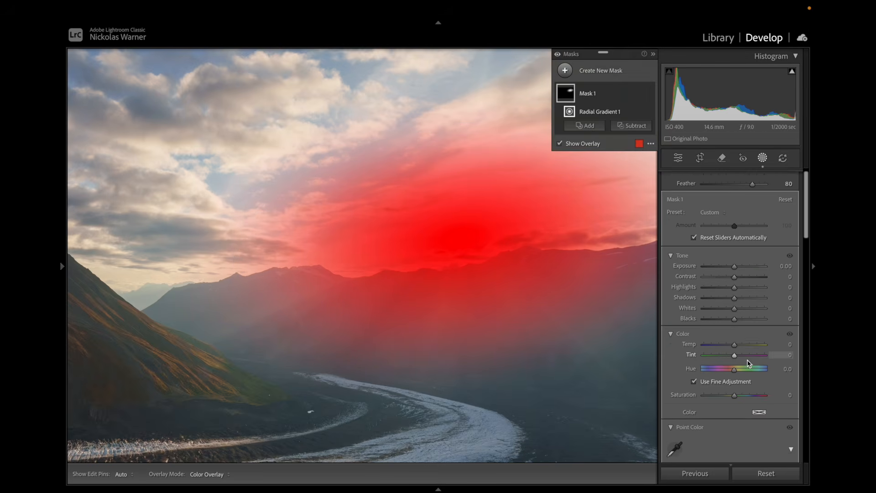
{"action": "scroll", "coordinate": [748, 363], "scroll_direction": "down", "scroll_amount": 8}
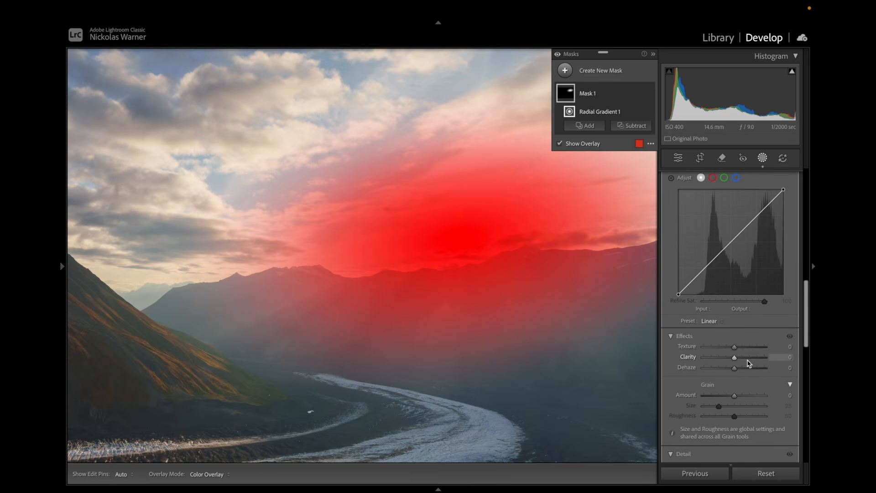
{"action": "scroll", "coordinate": [748, 363], "scroll_direction": "down", "scroll_amount": 1}
{"action": "left_click_drag", "start_coordinate": [735, 361], "coordinate": [731, 361]}
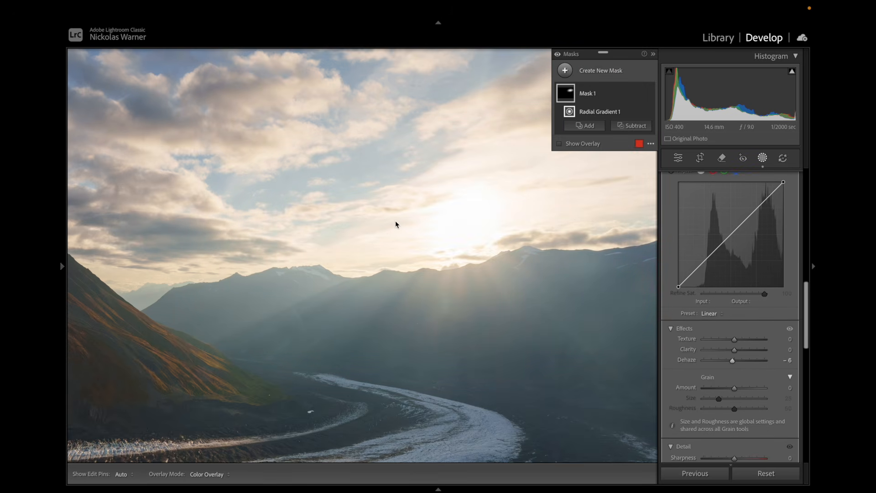
{"action": "left_click", "coordinate": [732, 361]}
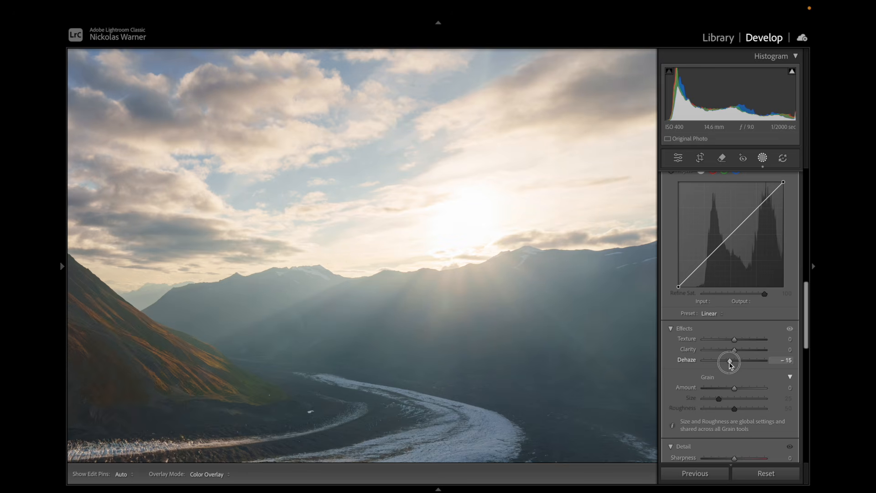
{"action": "left_click_drag", "start_coordinate": [731, 364], "coordinate": [732, 355]}
{"action": "left_click", "coordinate": [734, 351]}
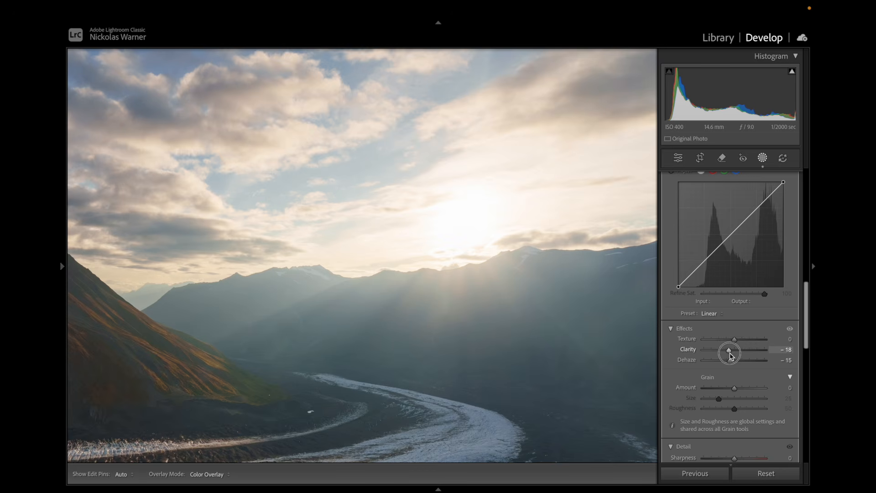
{"action": "left_click_drag", "start_coordinate": [729, 356], "coordinate": [729, 357]}
Warm the sun glow mask by setting its Temp to 17, and compare the photo with and without the mask
{"action": "scroll", "coordinate": [746, 269], "scroll_direction": "up", "scroll_amount": 10}
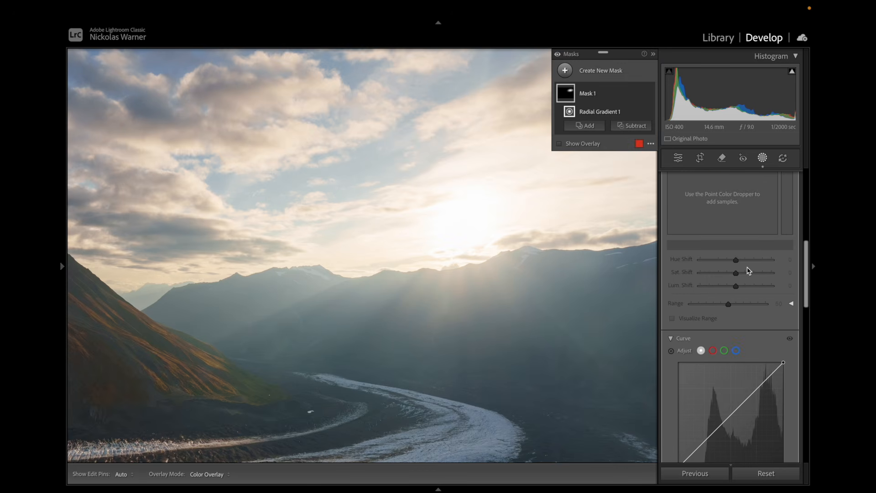
{"action": "scroll", "coordinate": [749, 270], "scroll_direction": "up", "scroll_amount": 5}
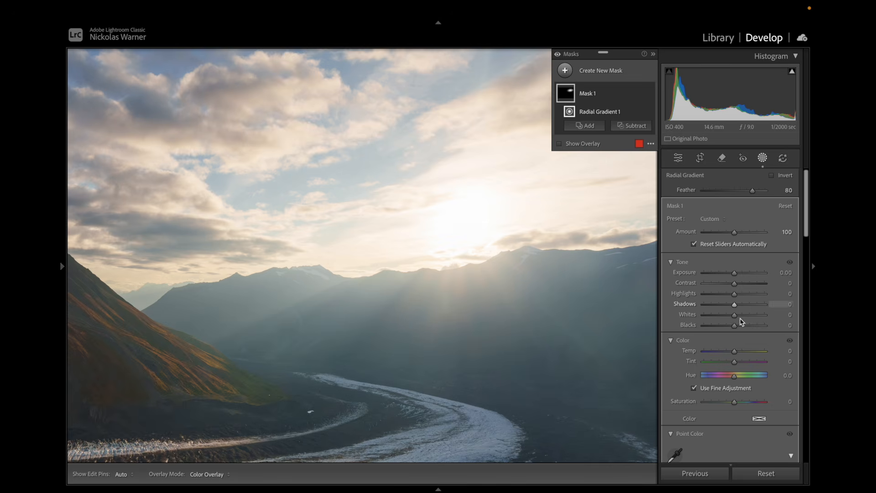
{"action": "left_click_drag", "start_coordinate": [733, 350], "coordinate": [740, 351]}
{"action": "left_click", "coordinate": [649, 94]}
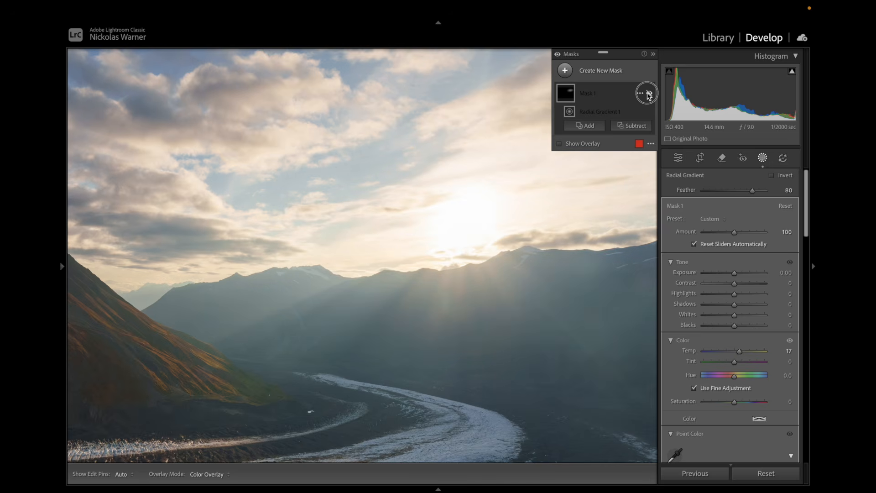
{"action": "left_click", "coordinate": [649, 94]}
{"action": "left_click", "coordinate": [648, 94]}
{"action": "left_click", "coordinate": [648, 94]}
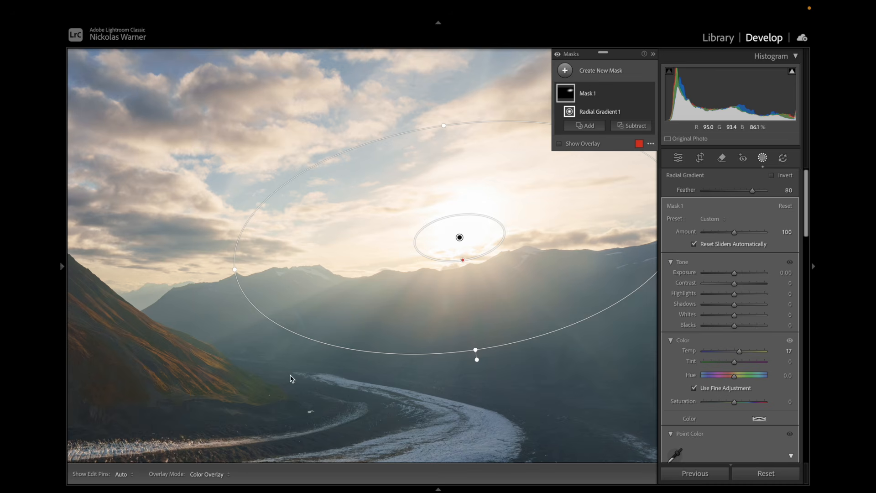
Add a brush mask for the hazy mountains with feather 35 and flow 100, keeping the size at 15
{"action": "key", "text": "shift+w"}
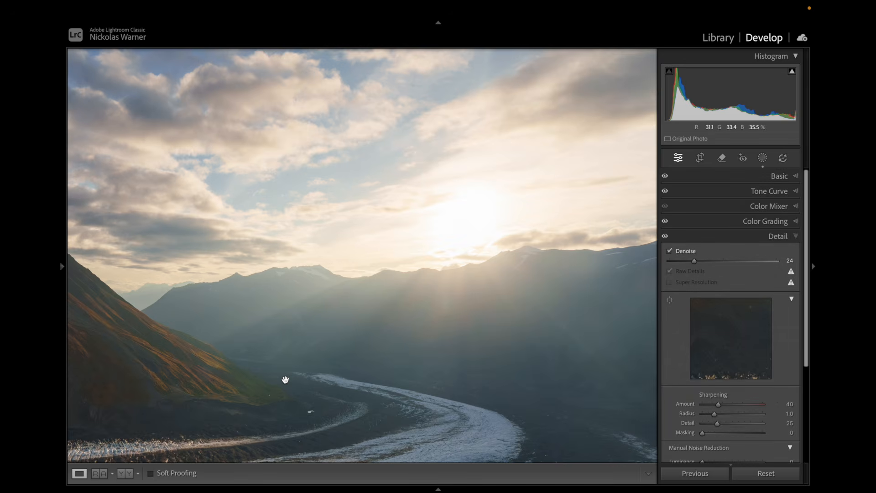
{"action": "left_click", "coordinate": [319, 328]}
{"action": "left_click", "coordinate": [320, 329]}
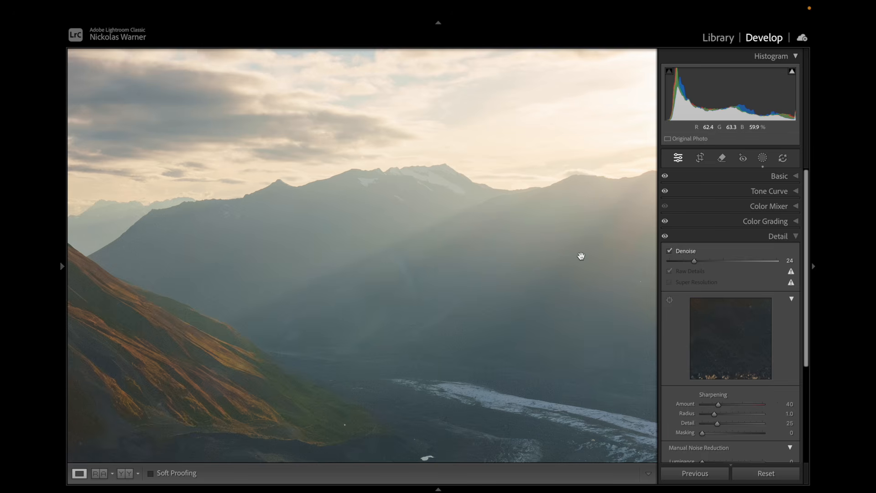
{"action": "left_click", "coordinate": [763, 158]}
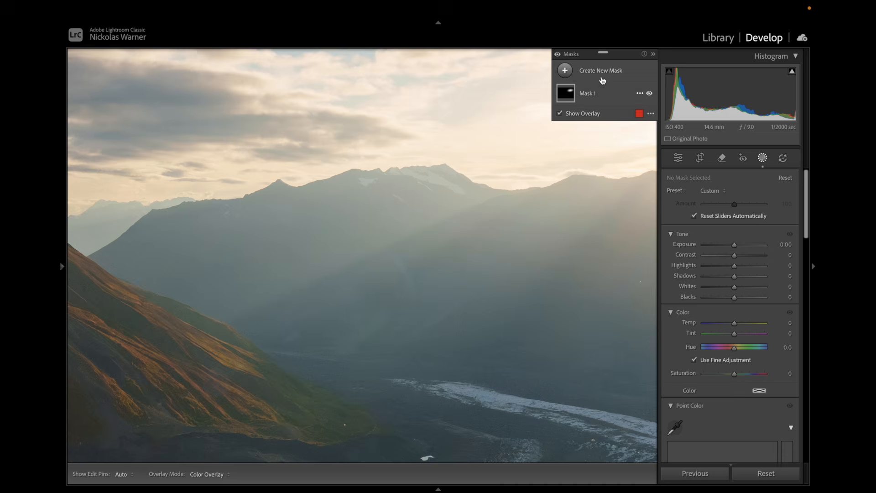
{"action": "left_click", "coordinate": [572, 77]}
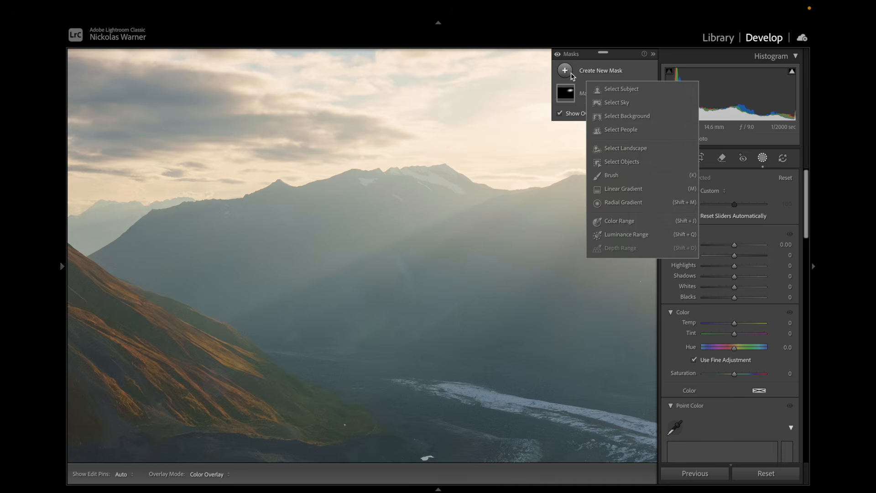
{"action": "left_click", "coordinate": [629, 179]}
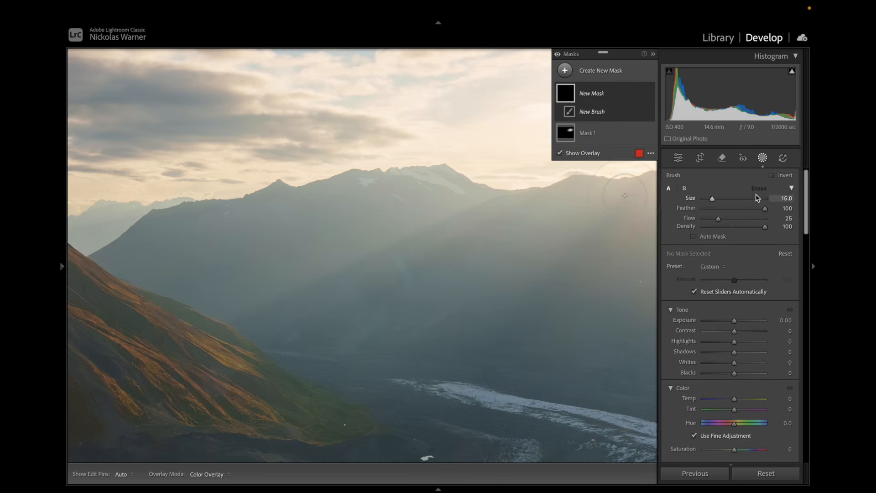
{"action": "mouse_move", "coordinate": [766, 210]}
{"action": "left_mouse_down"}
{"action": "mouse_move", "coordinate": [726, 214]}
{"action": "mouse_move", "coordinate": [765, 219]}
{"action": "left_mouse_up"}
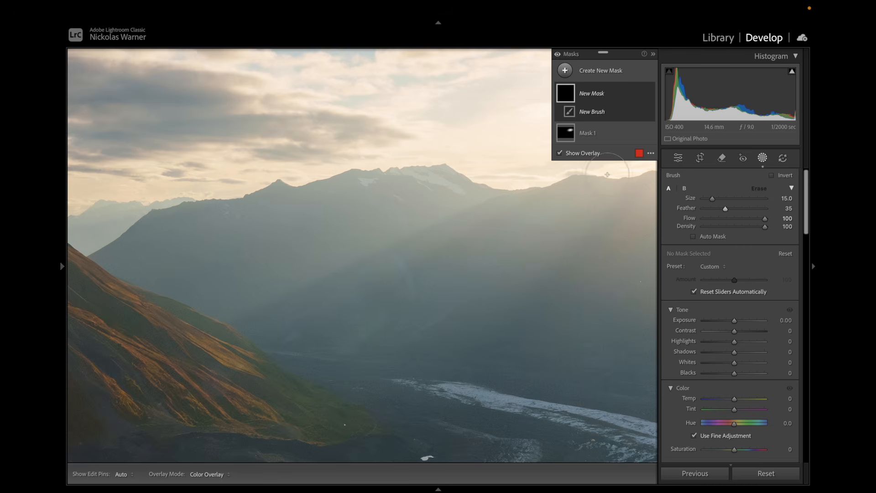
Paint two straight diagonal brush strokes as light rays, from the ridgeline near the sun down across the hazy mountainside
{"action": "left_click", "coordinate": [502, 171]}
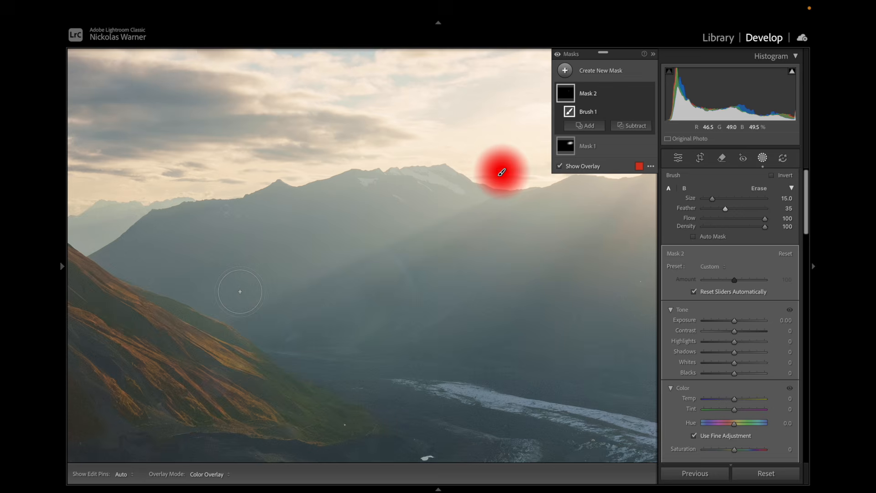
{"action": "left_click", "coordinate": [240, 291], "text": "shift"}
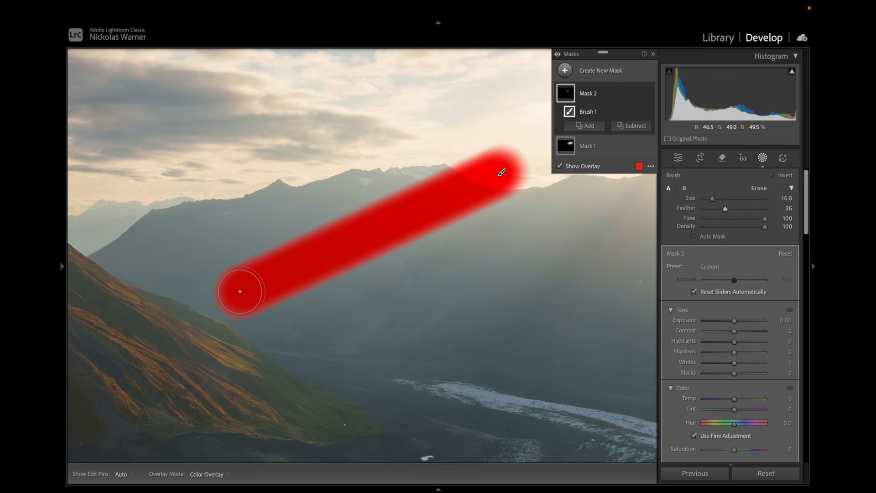
{"action": "left_click_drag", "start_coordinate": [567, 268], "coordinate": [427, 279]}
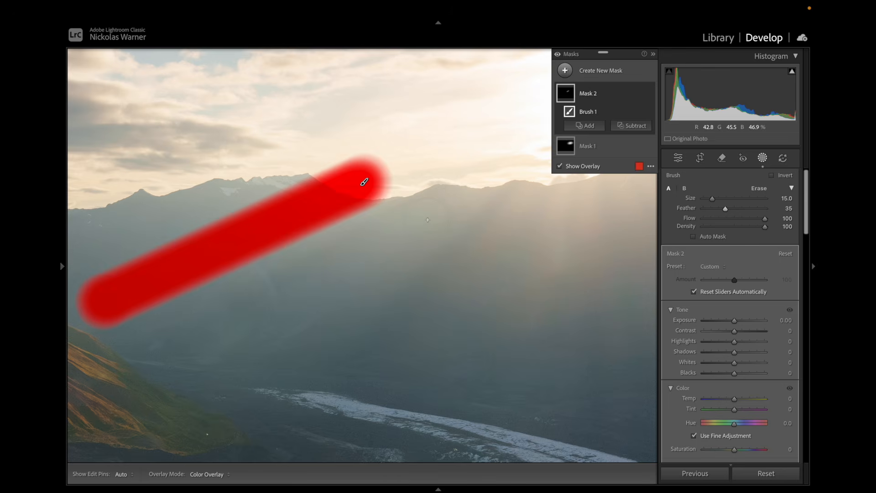
{"action": "left_click", "coordinate": [485, 169]}
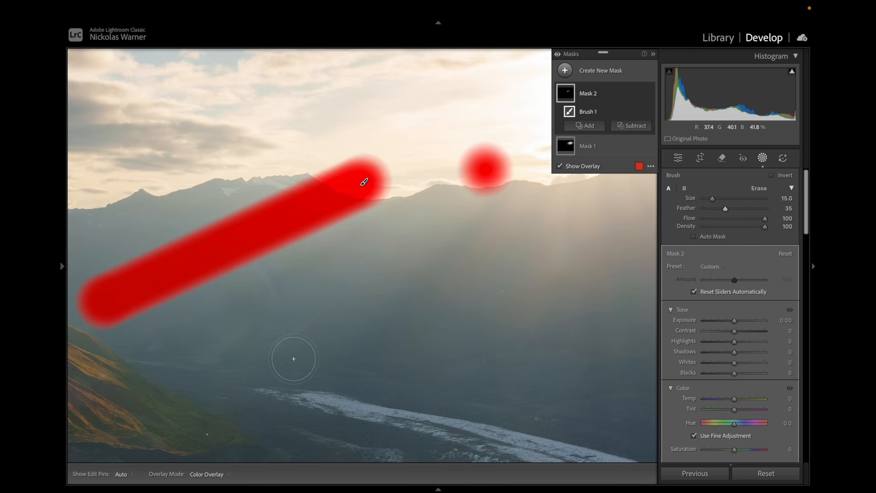
{"action": "left_click", "coordinate": [293, 358], "text": "shift"}
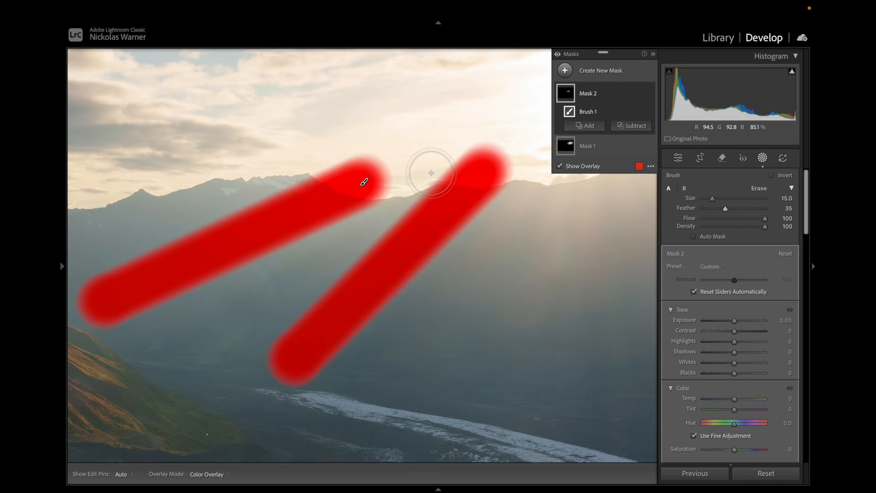
Subtract the sky from the light-ray mask and add a subtracting brush with feather 100 and flow 21
{"action": "left_click", "coordinate": [638, 127]}
{"action": "left_click", "coordinate": [647, 162]}
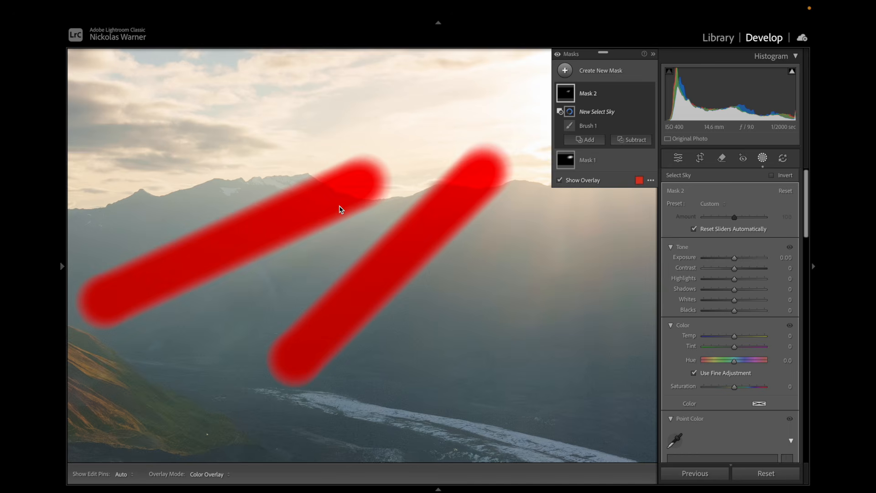
{"action": "left_click", "coordinate": [634, 140]}
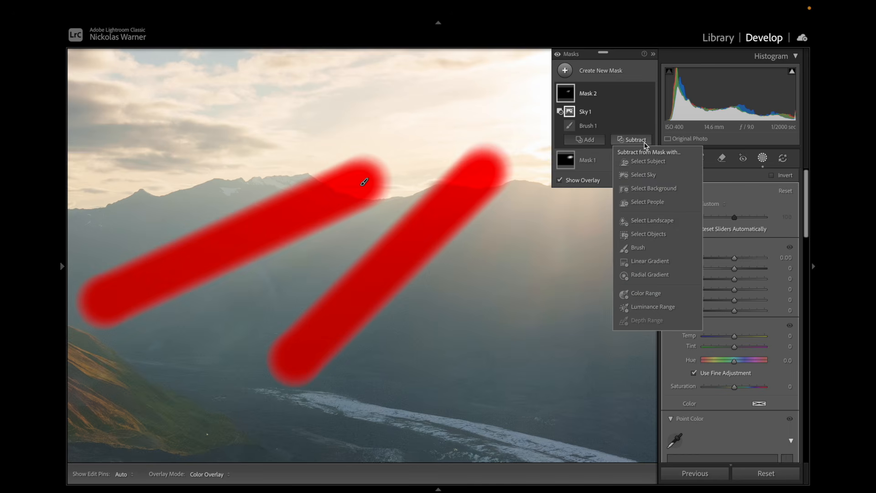
{"action": "left_click", "coordinate": [638, 247]}
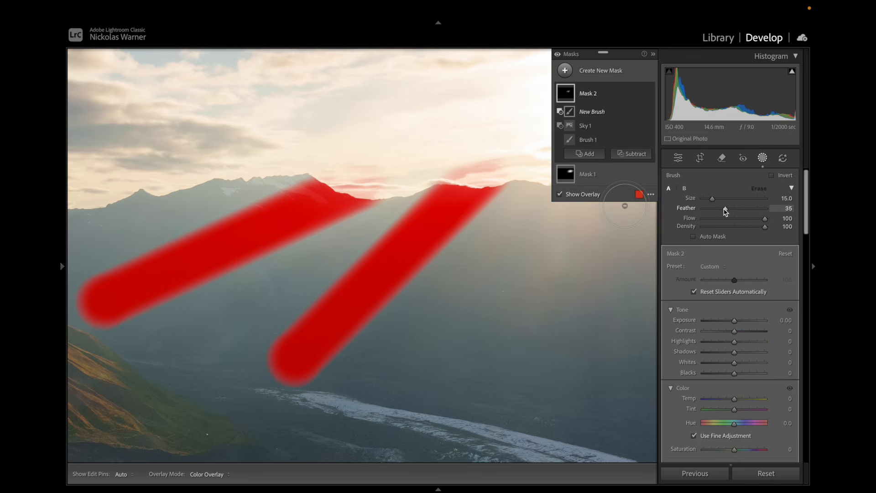
{"action": "left_click_drag", "start_coordinate": [784, 214], "coordinate": [807, 215]}
{"action": "left_click", "coordinate": [716, 222]}
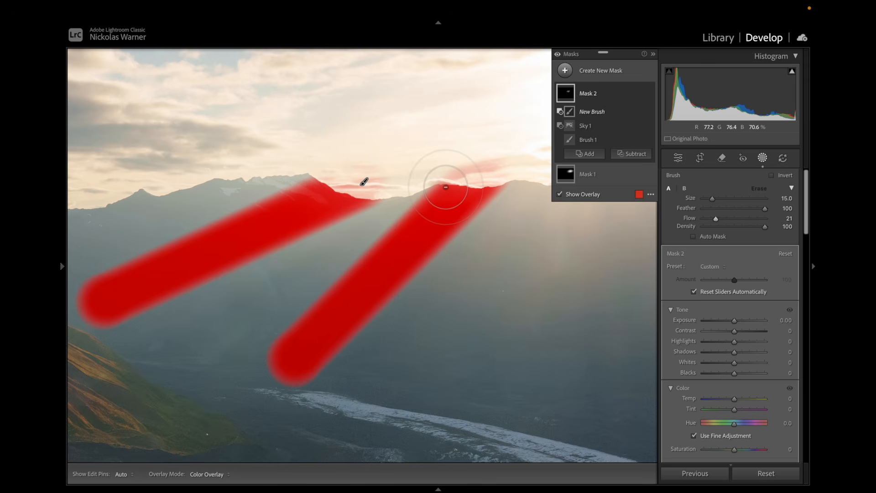
Fade the upper-left edge of the right light ray with straight subtracting brush strokes at sizes 12 and 19
{"action": "scroll", "coordinate": [446, 187], "scroll_direction": "down", "scroll_amount": 3}
{"action": "key", "text": "h"}
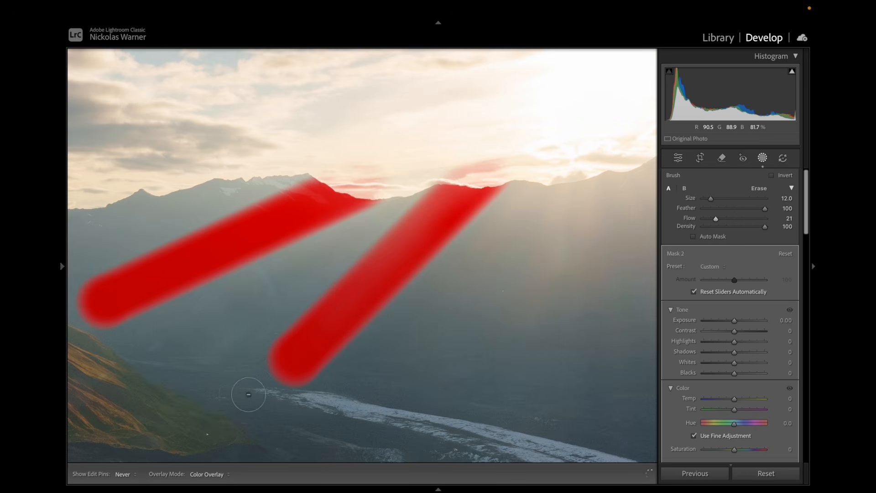
{"action": "mouse_move", "coordinate": [248, 394]}
{"action": "left_mouse_down"}
{"action": "mouse_move", "coordinate": [314, 305]}
{"action": "mouse_move", "coordinate": [379, 246]}
{"action": "mouse_move", "coordinate": [303, 350]}
{"action": "mouse_move", "coordinate": [497, 146]}
{"action": "left_mouse_up"}
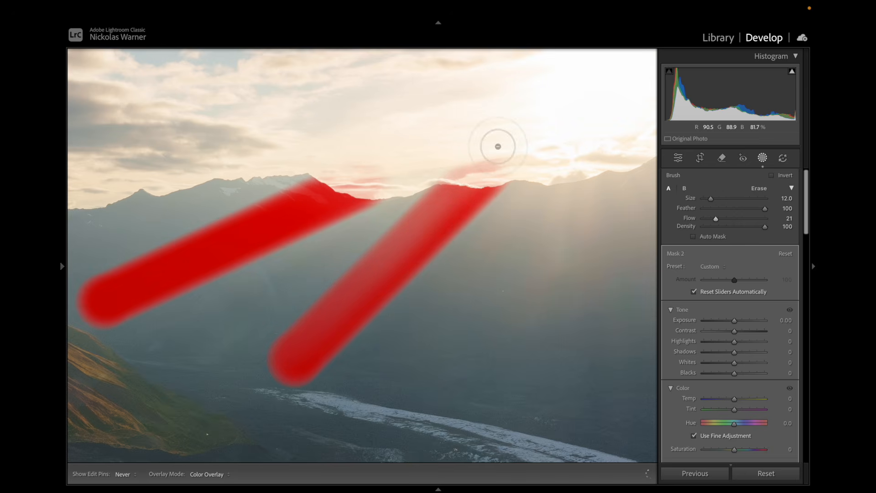
{"action": "key", "text": "h"}
{"action": "scroll", "coordinate": [445, 172], "scroll_direction": "up", "scroll_amount": 1}
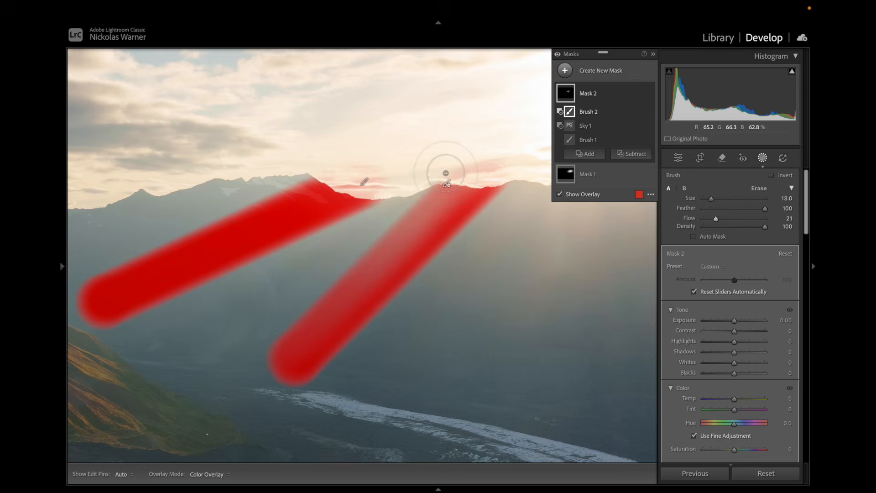
{"action": "key", "text": "h"}
{"action": "scroll", "coordinate": [260, 370], "scroll_direction": "up", "scroll_amount": 6}
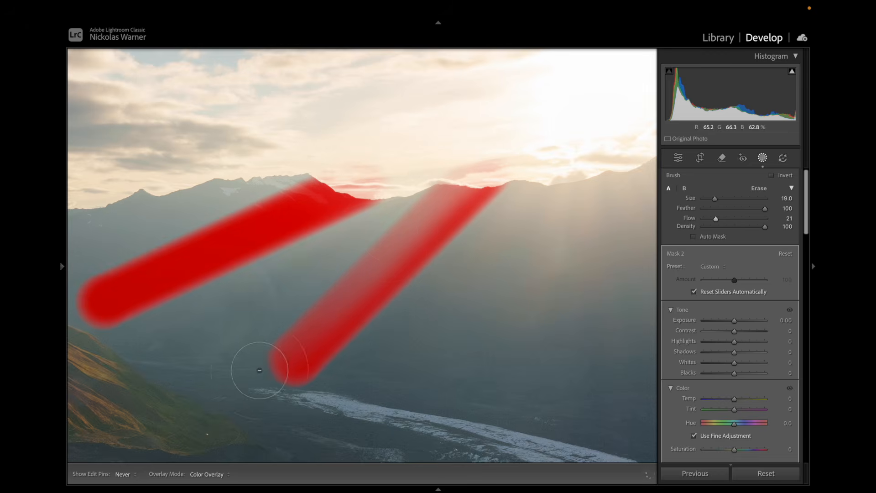
{"action": "mouse_move", "coordinate": [259, 370]}
{"action": "left_mouse_down"}
{"action": "mouse_move", "coordinate": [375, 243]}
{"action": "mouse_move", "coordinate": [260, 354]}
{"action": "mouse_move", "coordinate": [398, 219]}
{"action": "mouse_move", "coordinate": [282, 342]}
{"action": "mouse_move", "coordinate": [426, 204]}
{"action": "mouse_move", "coordinate": [346, 288]}
{"action": "left_mouse_up"}
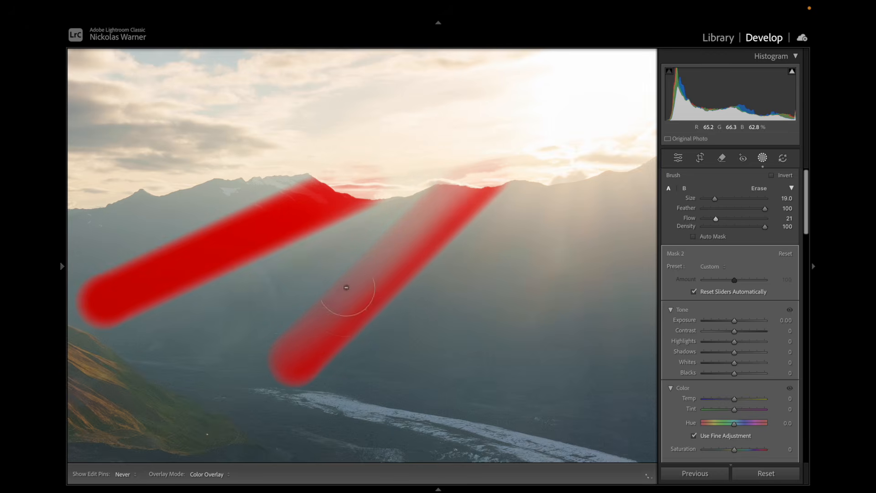
{"action": "key", "text": "h"}
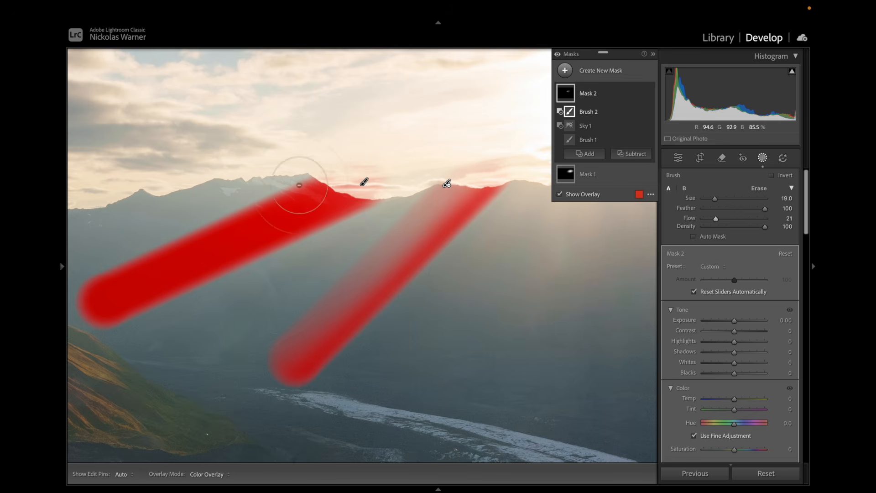
Fade the upper edge of the left light ray with the size 19 subtracting brush and touch up the right ray
{"action": "key", "text": "h"}
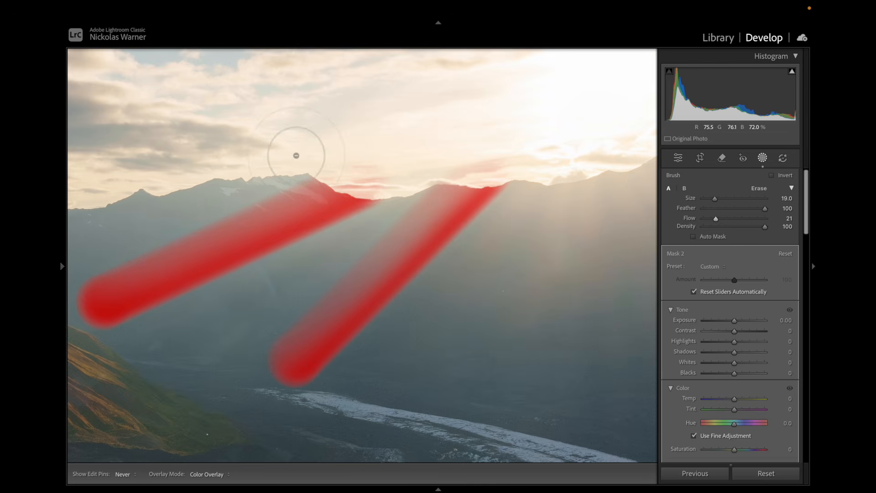
{"action": "key", "text": "h"}
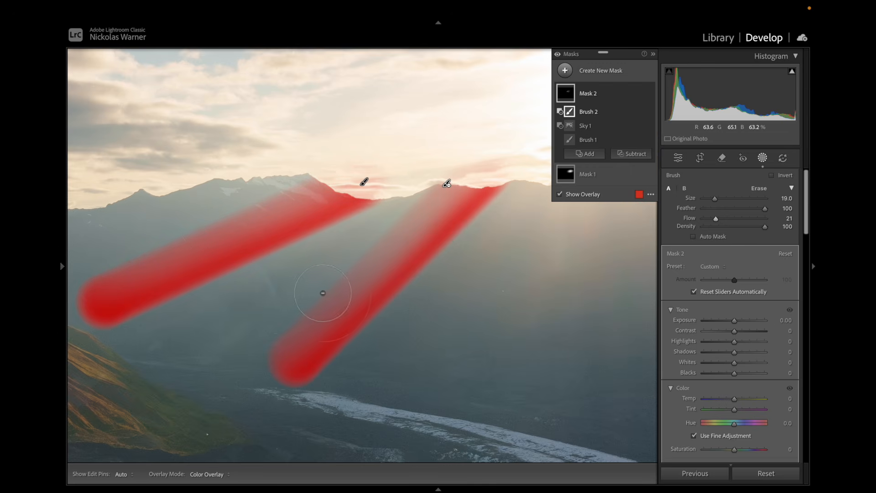
{"action": "key", "text": "h"}
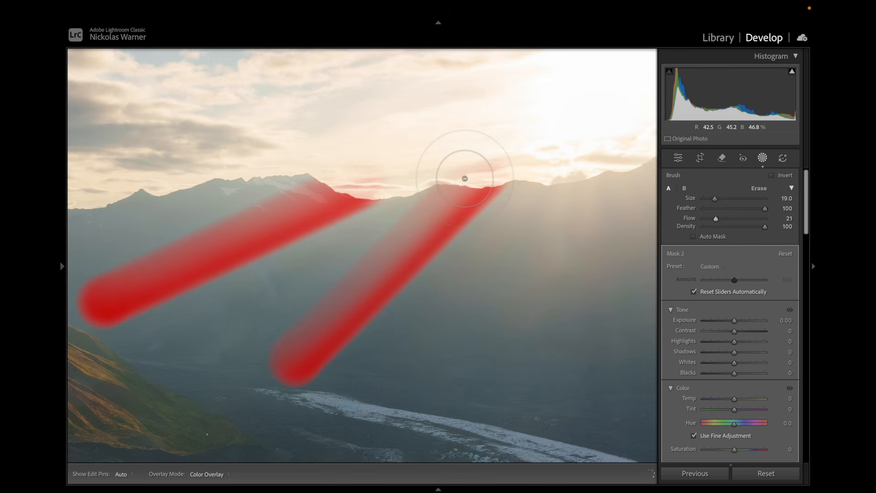
{"action": "key", "text": "h"}
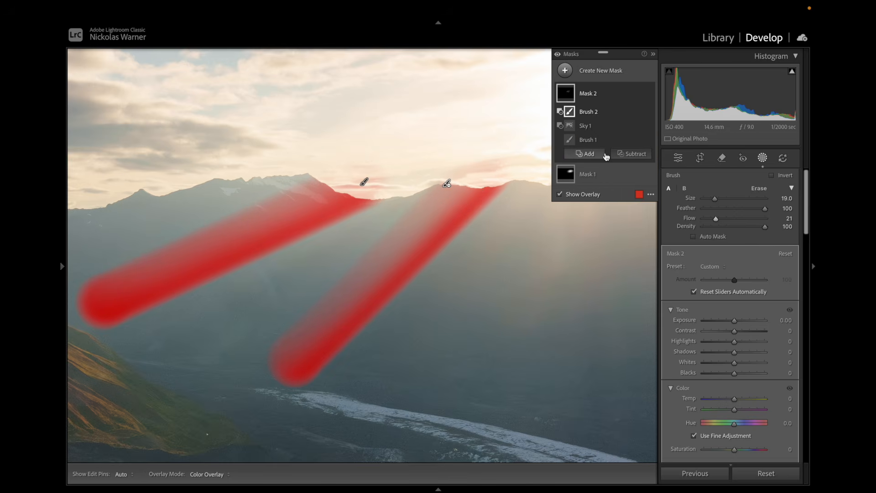
Subtract a slightly tilted linear gradient from the light-ray mask, fading the lower ends of both rays from the valley floor up towards the ridgeline
{"action": "left_click", "coordinate": [631, 154]}
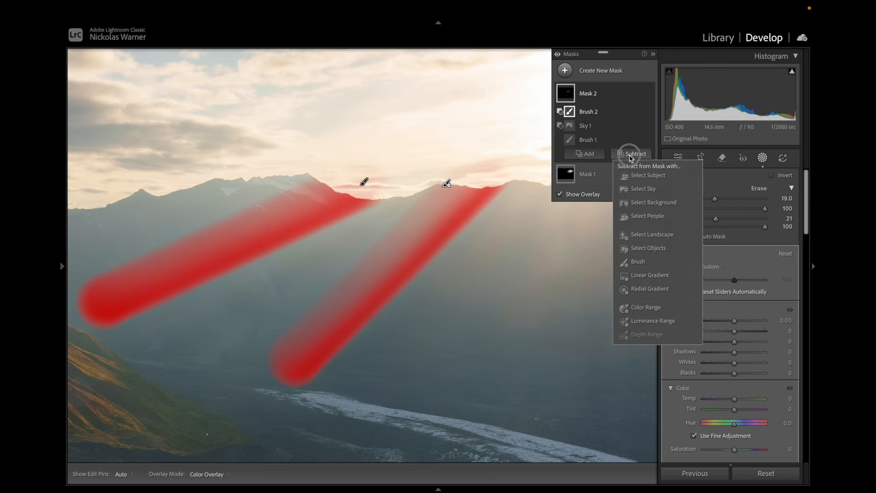
{"action": "left_click", "coordinate": [646, 274]}
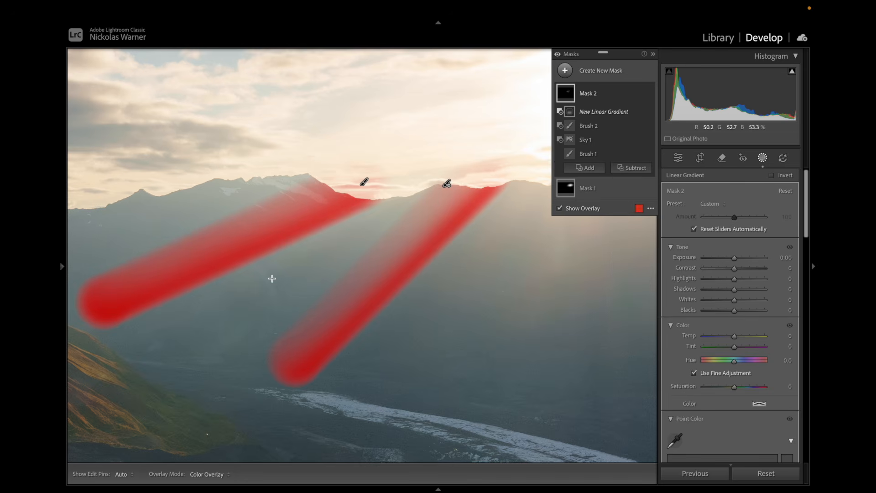
{"action": "key", "text": "o"}
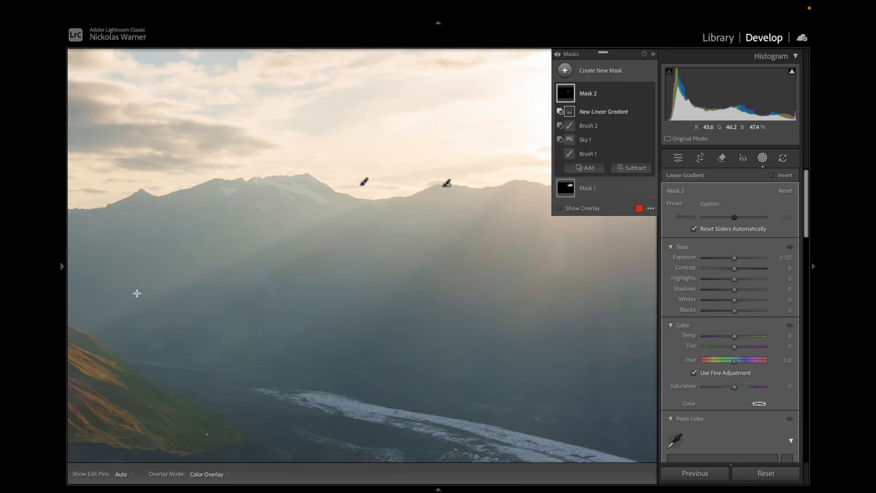
{"action": "mouse_move", "coordinate": [651, 162]}
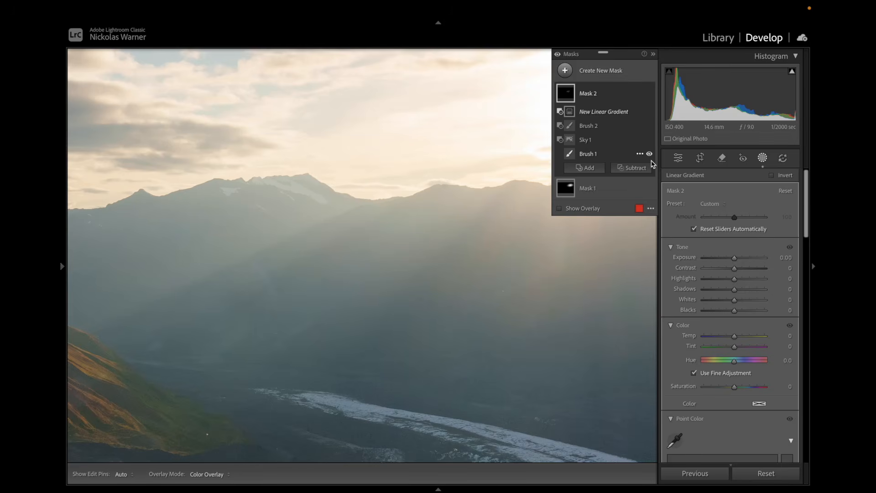
{"action": "left_click", "coordinate": [632, 168]}
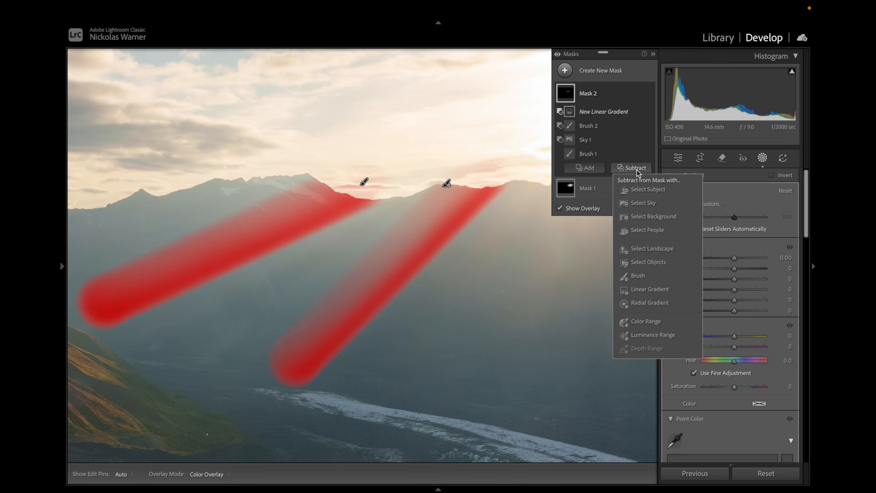
{"action": "left_click", "coordinate": [649, 290]}
{"action": "left_click_drag", "start_coordinate": [234, 357], "coordinate": [264, 200]}
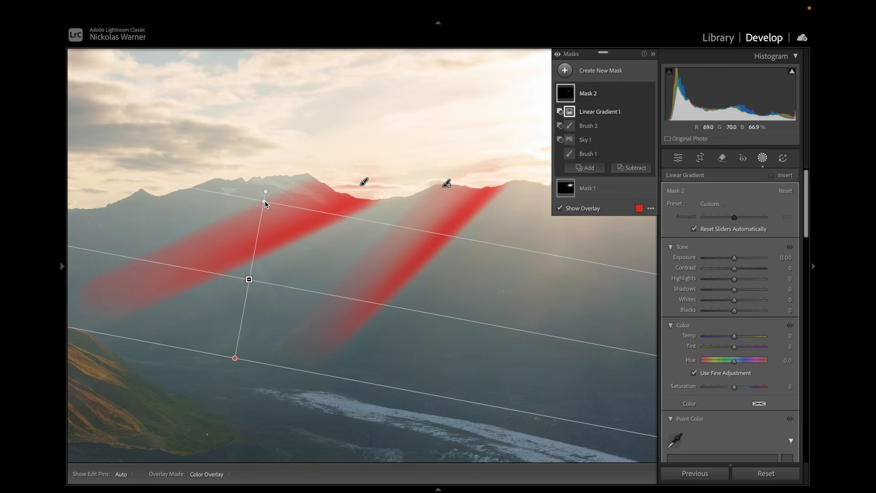
Set the light-ray mask's Blacks to 32 and compare the photo with and without the mask
{"action": "left_click_drag", "start_coordinate": [735, 310], "coordinate": [740, 312]}
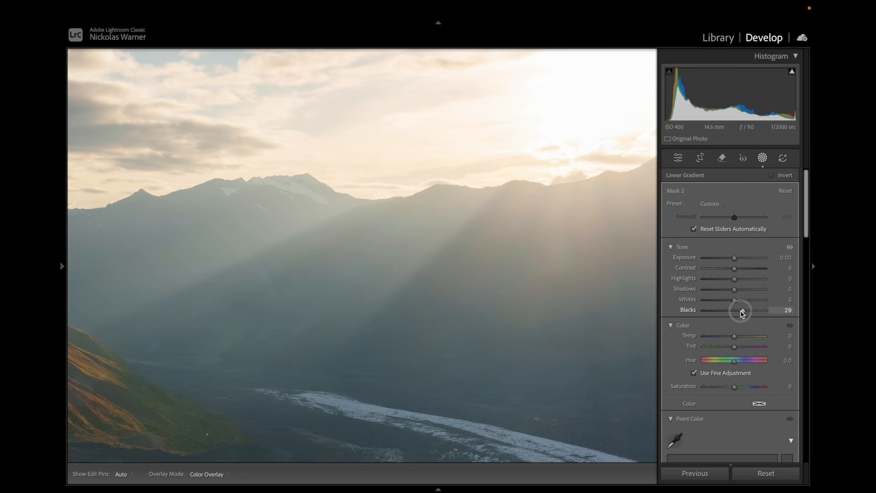
{"action": "left_click_drag", "start_coordinate": [742, 311], "coordinate": [743, 312]}
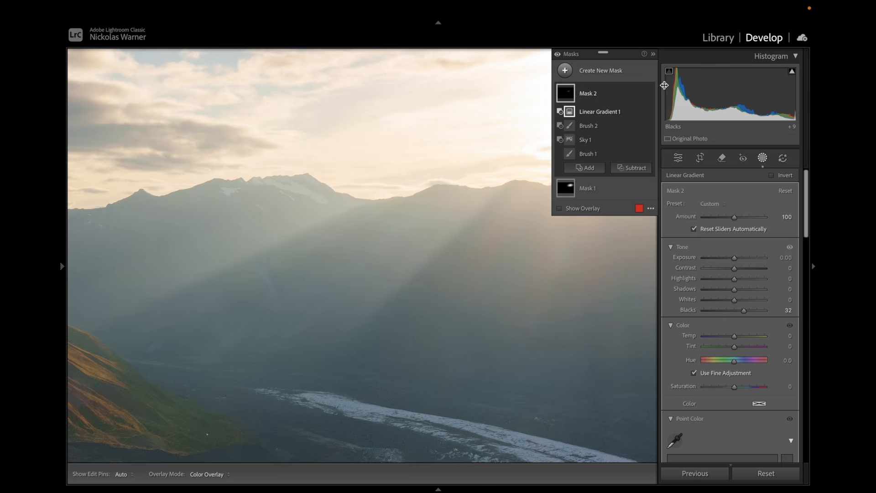
{"action": "mouse_move", "coordinate": [651, 98]}
{"action": "left_click", "coordinate": [649, 93]}
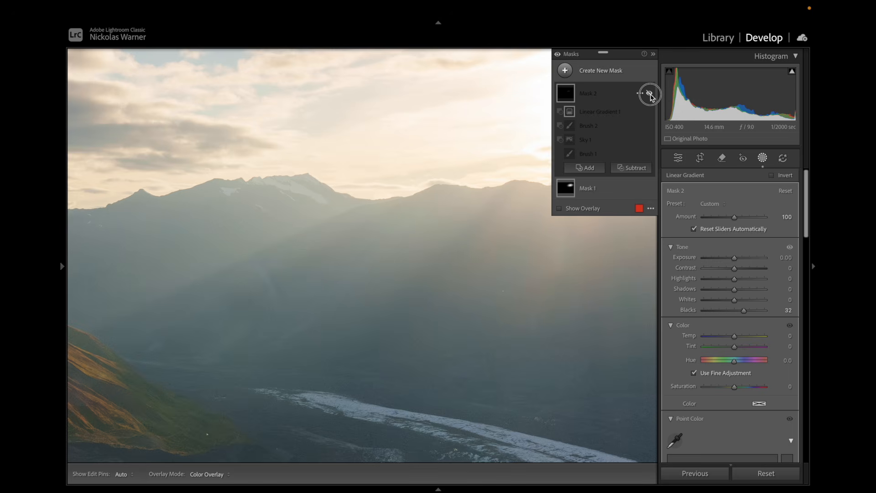
{"action": "left_click", "coordinate": [649, 93]}
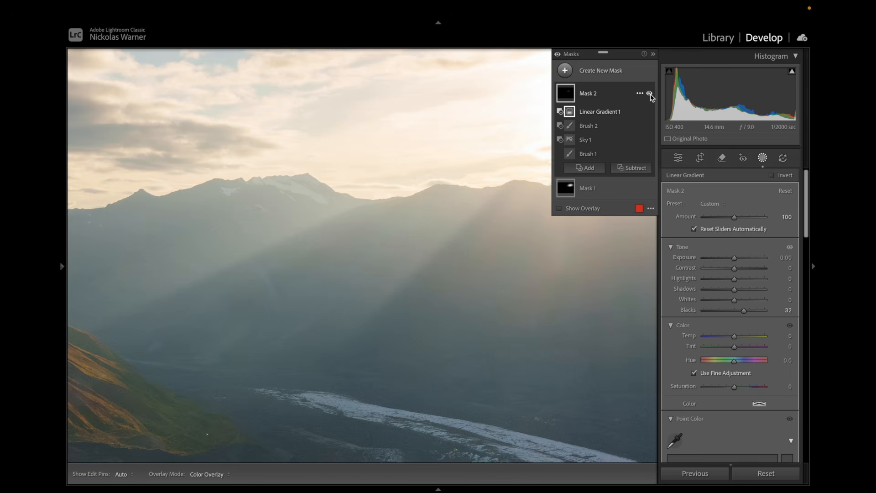
{"action": "key", "text": "shift+w"}
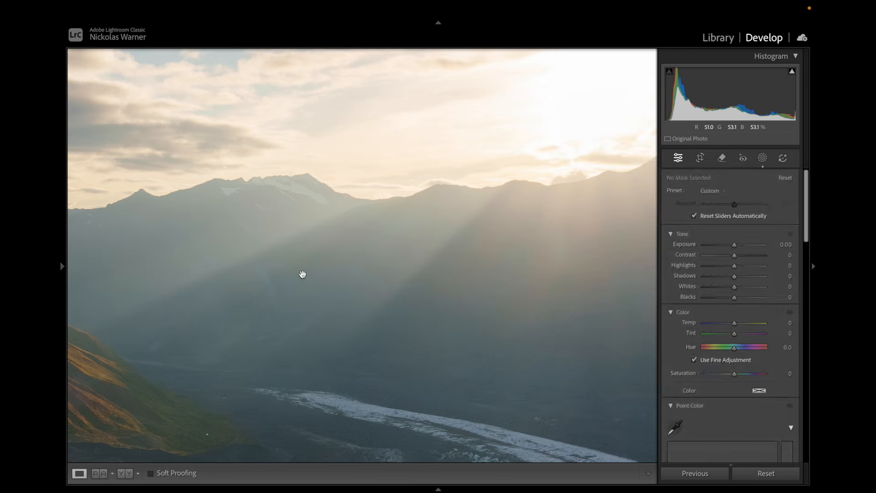
{"action": "left_click", "coordinate": [302, 275]}
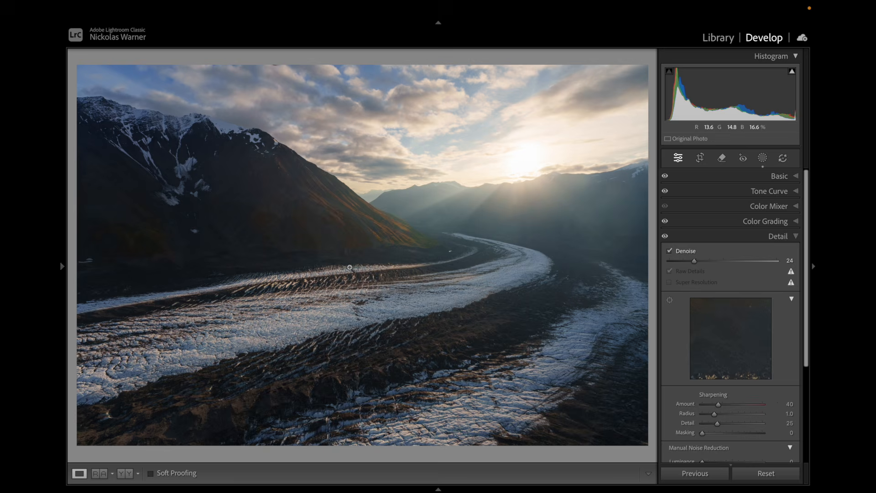
Add a large, slightly tilted radial gradient mask centred on the far end of the valley beside the sun, with feather 87
{"action": "left_click", "coordinate": [762, 157]}
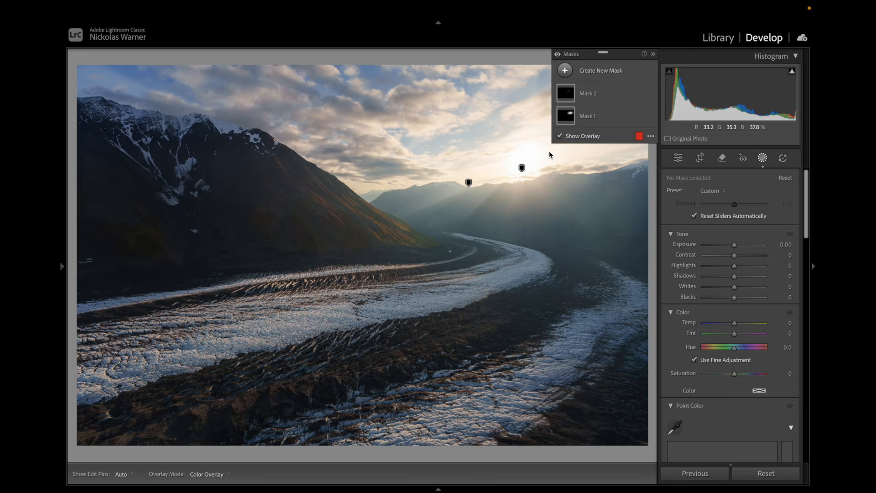
{"action": "left_click", "coordinate": [574, 74]}
{"action": "left_click", "coordinate": [652, 202]}
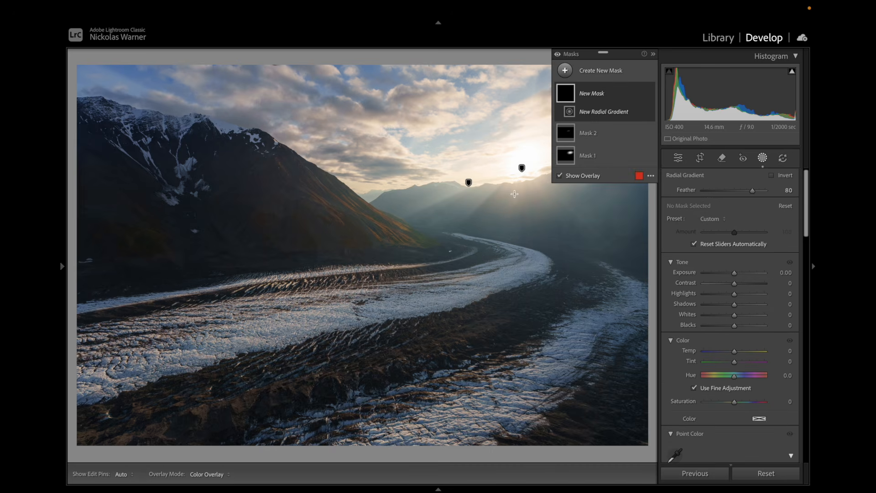
{"action": "left_click_drag", "start_coordinate": [487, 169], "coordinate": [817, 320]}
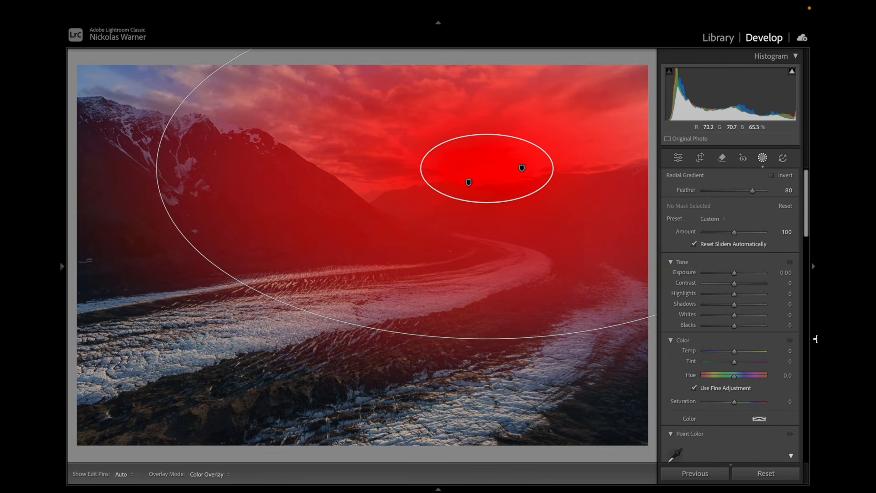
{"action": "left_click_drag", "start_coordinate": [510, 275], "coordinate": [450, 292]}
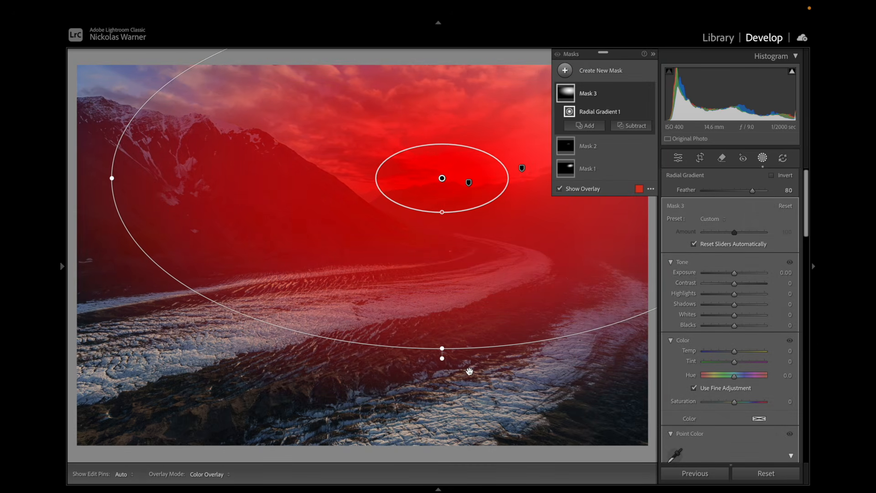
{"action": "left_click_drag", "start_coordinate": [456, 360], "coordinate": [432, 362]}
{"action": "left_click_drag", "start_coordinate": [420, 321], "coordinate": [442, 300]}
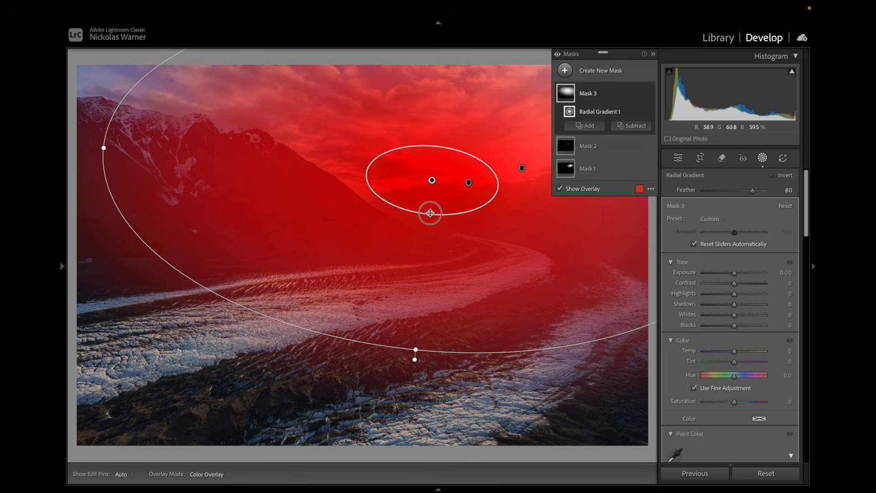
{"action": "left_click_drag", "start_coordinate": [428, 214], "coordinate": [430, 202]}
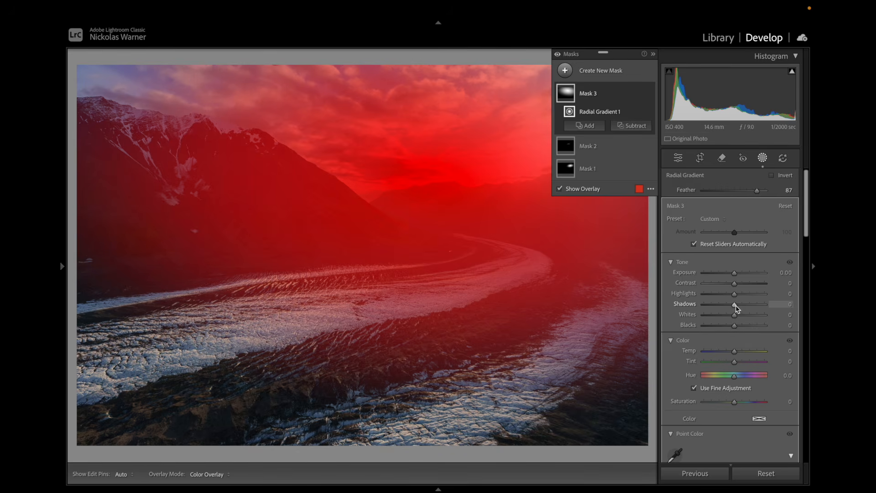
Brighten and warm the large radial gradient mask with Exposure 0.22, Shadows 18 and Temp 6
{"action": "left_click_drag", "start_coordinate": [734, 274], "coordinate": [735, 274]}
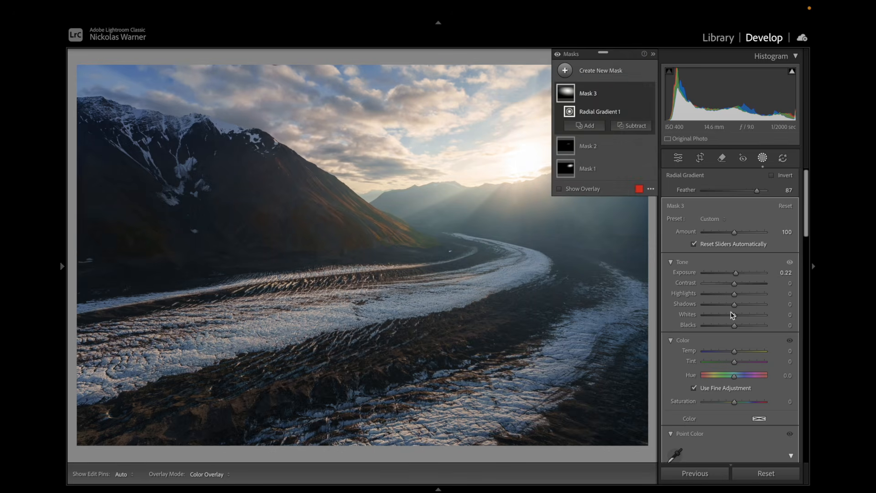
{"action": "left_click_drag", "start_coordinate": [735, 308], "coordinate": [740, 309]}
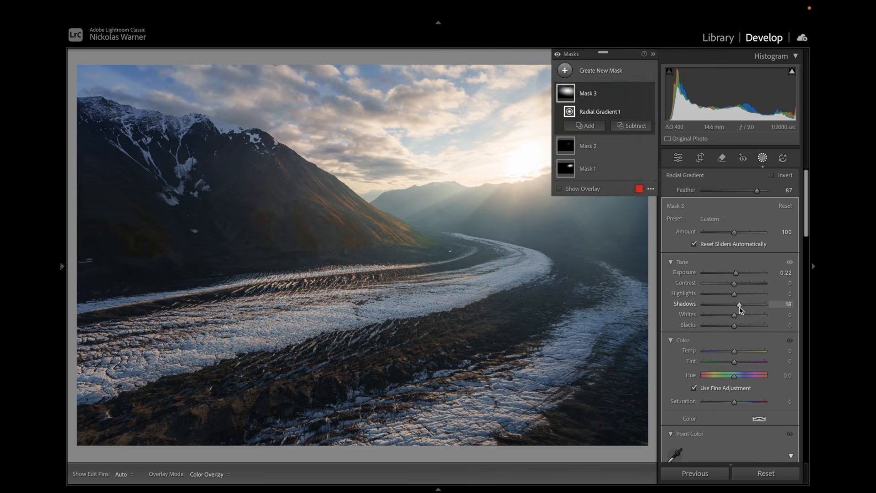
{"action": "left_click_drag", "start_coordinate": [734, 350], "coordinate": [736, 351]}
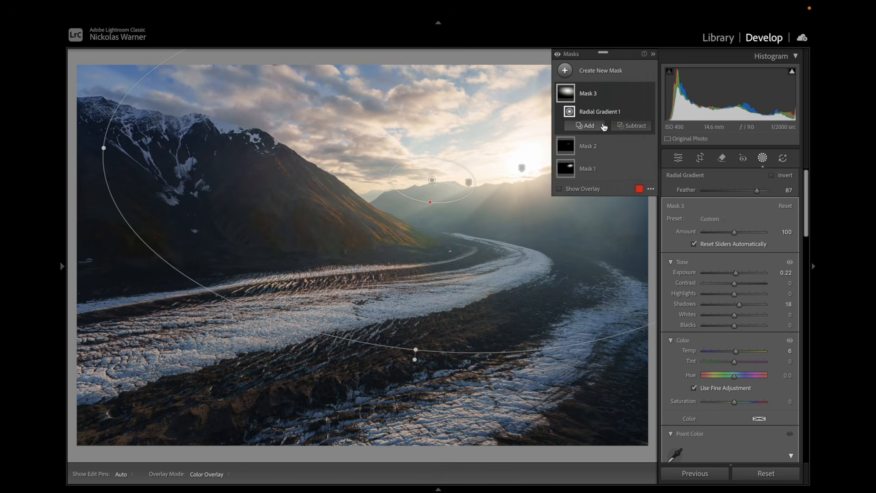
Duplicate and invert the large warm radial gradient mask, and darken the inverted copy with Exposure -0.17
{"action": "left_click", "coordinate": [639, 94]}
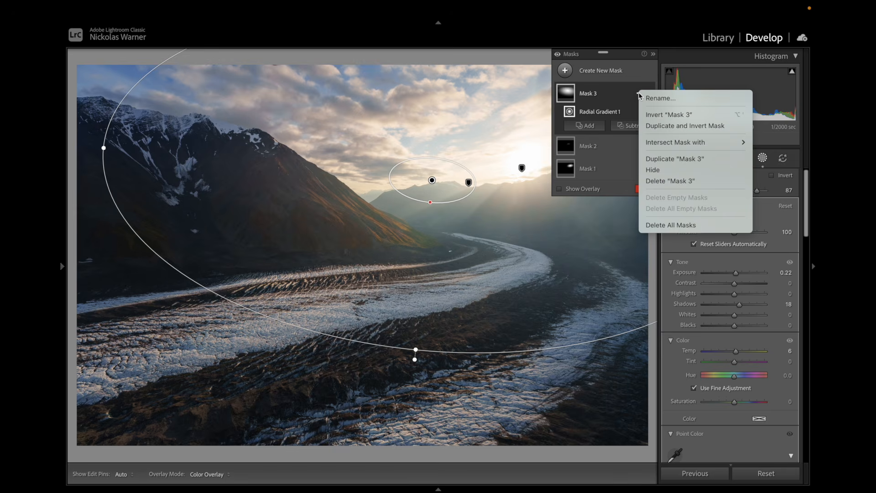
{"action": "left_click", "coordinate": [661, 126]}
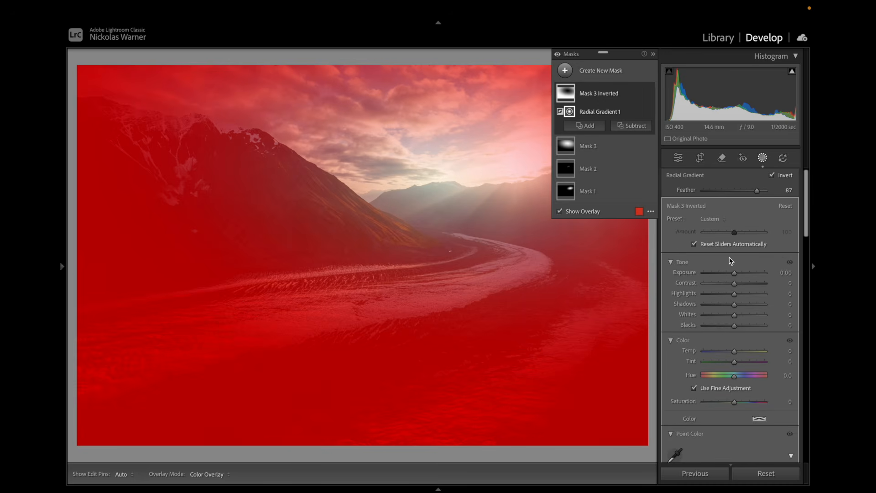
{"action": "left_click_drag", "start_coordinate": [734, 276], "coordinate": [732, 277]}
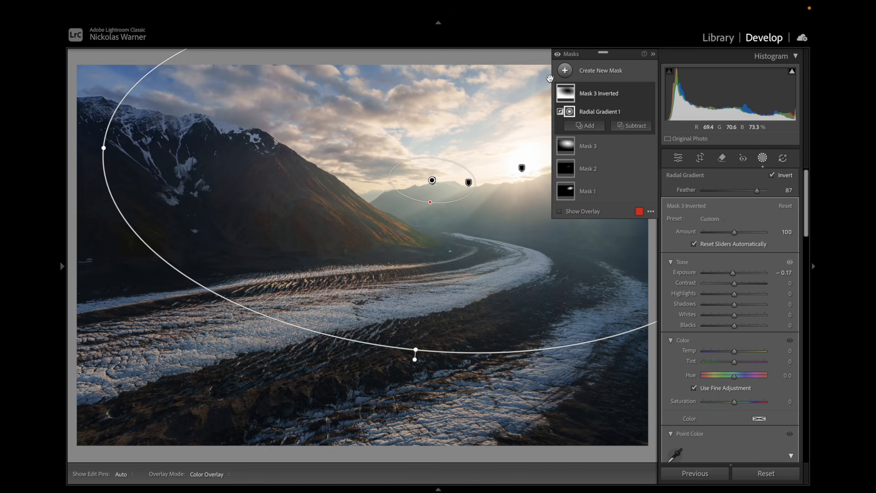
Add a linear gradient mask fading down from above the photo's upper edge to just below the mountain peaks, with a long, soft transition
{"action": "left_click", "coordinate": [564, 70]}
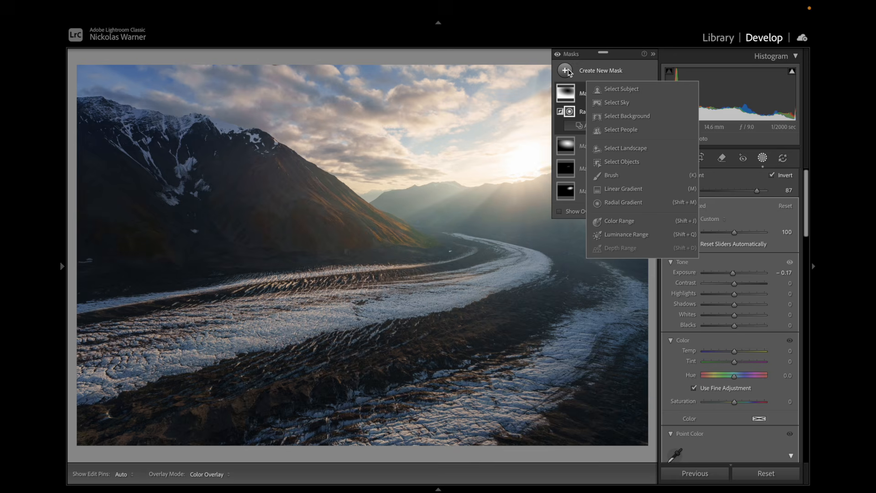
{"action": "left_click", "coordinate": [616, 189]}
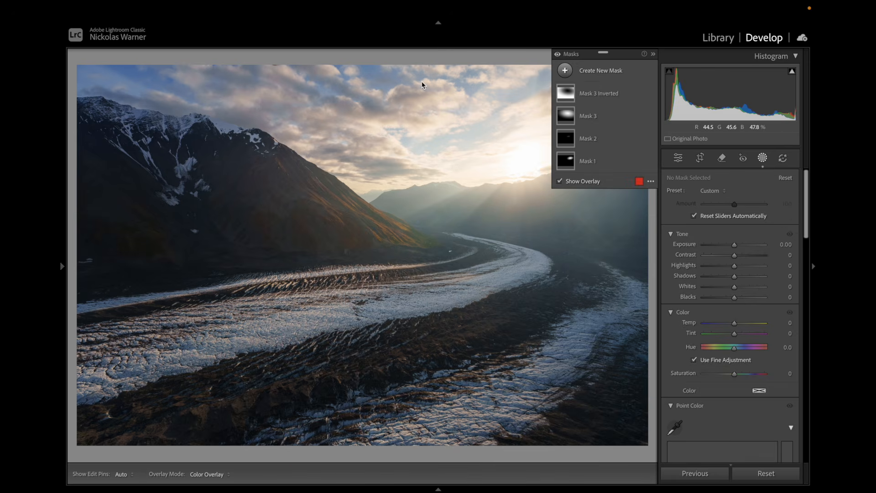
{"action": "left_click_drag", "start_coordinate": [414, 57], "coordinate": [412, 145]}
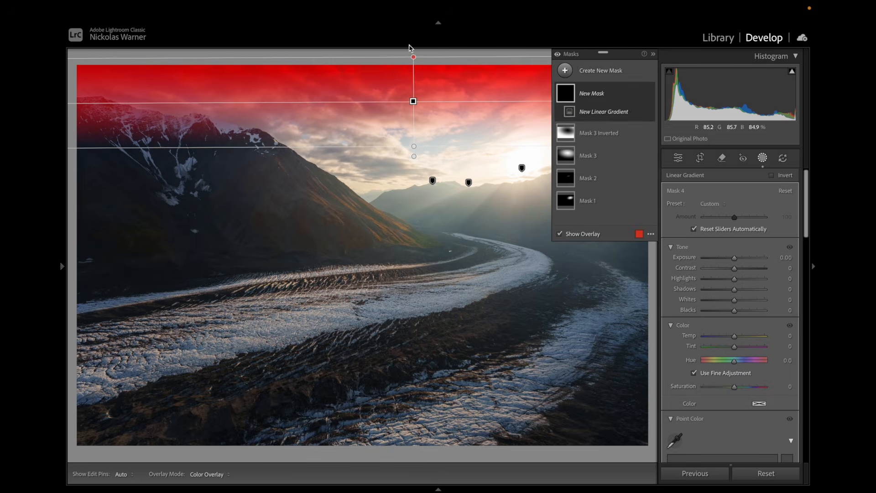
{"action": "left_click_drag", "start_coordinate": [413, 57], "coordinate": [399, 3]}
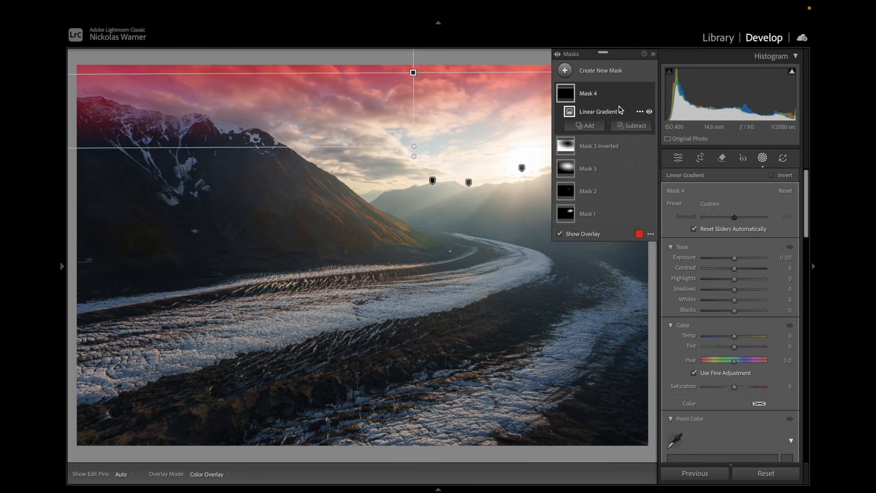
Intersect the new linear gradient mask with the sky selection and set its Exposure to -0.65
{"action": "key", "text": "alt"}
{"action": "left_click", "coordinate": [620, 126], "text": "alt"}
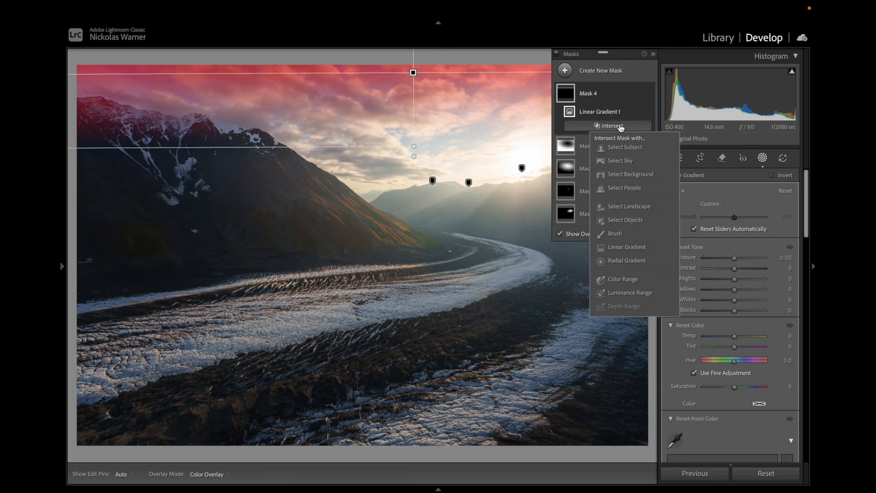
{"action": "left_click", "coordinate": [616, 159]}
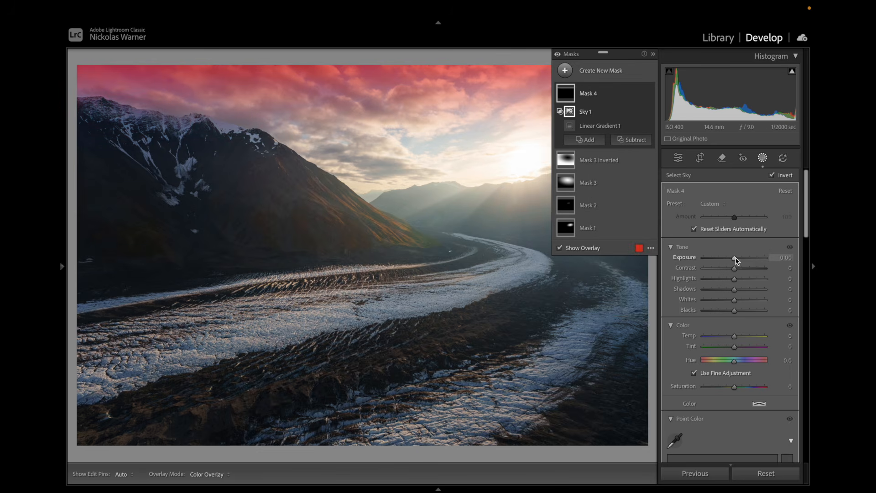
{"action": "left_click_drag", "start_coordinate": [735, 261], "coordinate": [730, 260]}
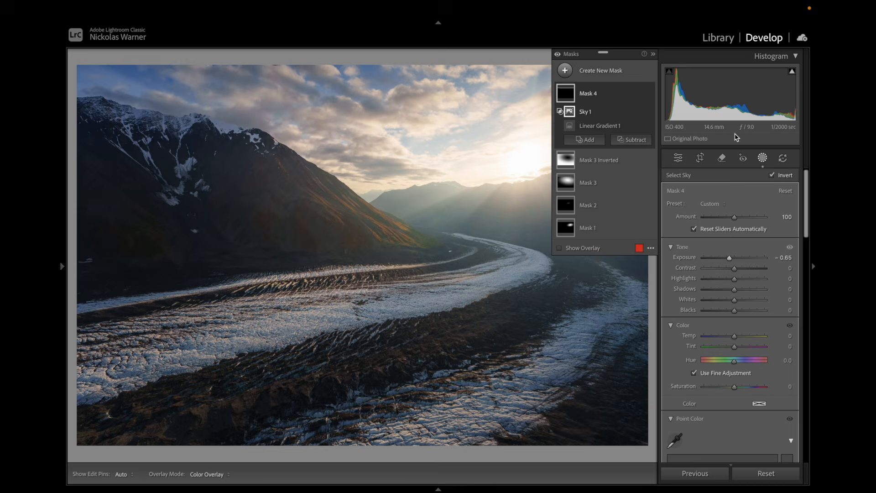
{"action": "key", "text": "Escape"}
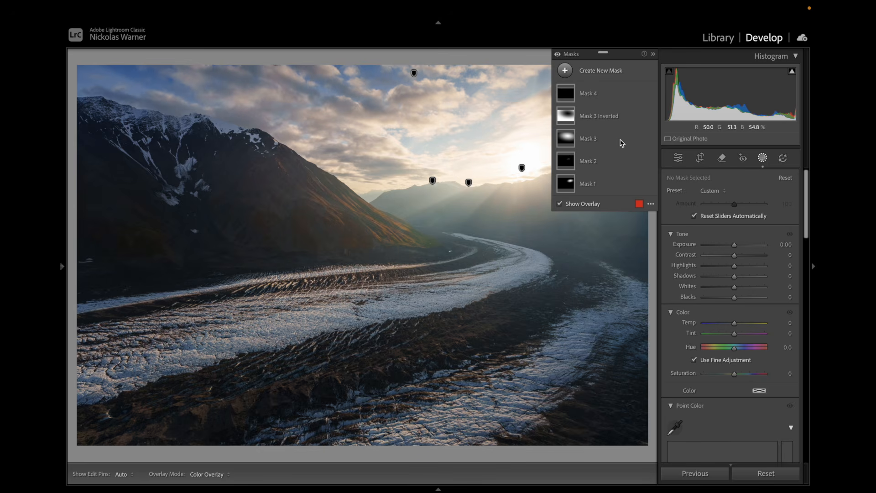
Start a new brush mask with flow 40, and set Exposure 0.44, Whites 27 and Temp 14 for it
{"action": "left_click", "coordinate": [571, 70]}
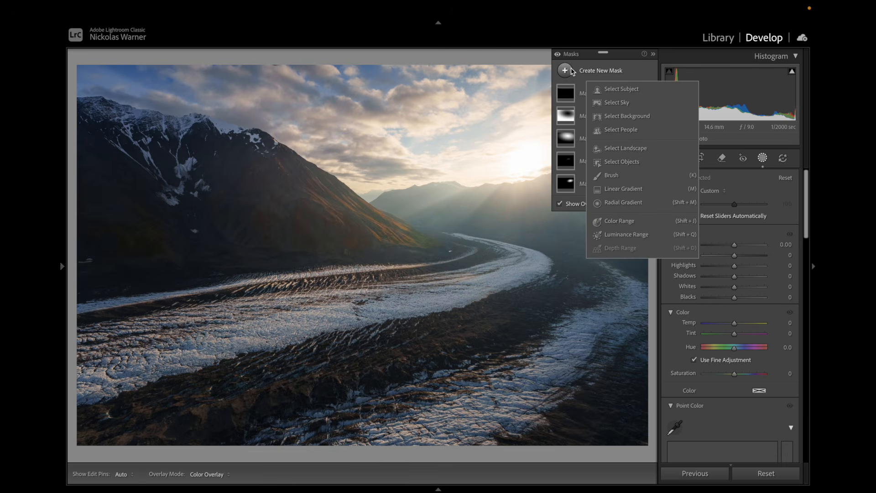
{"action": "left_click", "coordinate": [611, 175]}
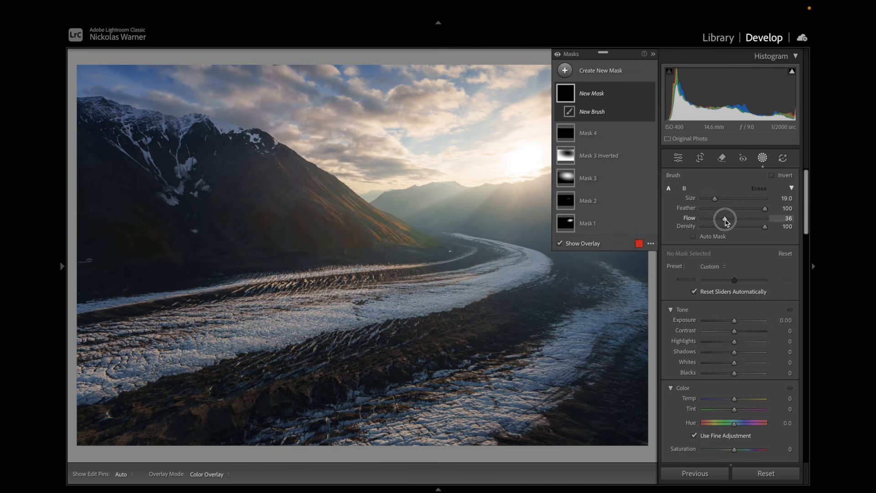
{"action": "mouse_move", "coordinate": [727, 221]}
{"action": "left_mouse_down"}
{"action": "mouse_move", "coordinate": [755, 223]}
{"action": "mouse_move", "coordinate": [729, 227]}
{"action": "left_mouse_up"}
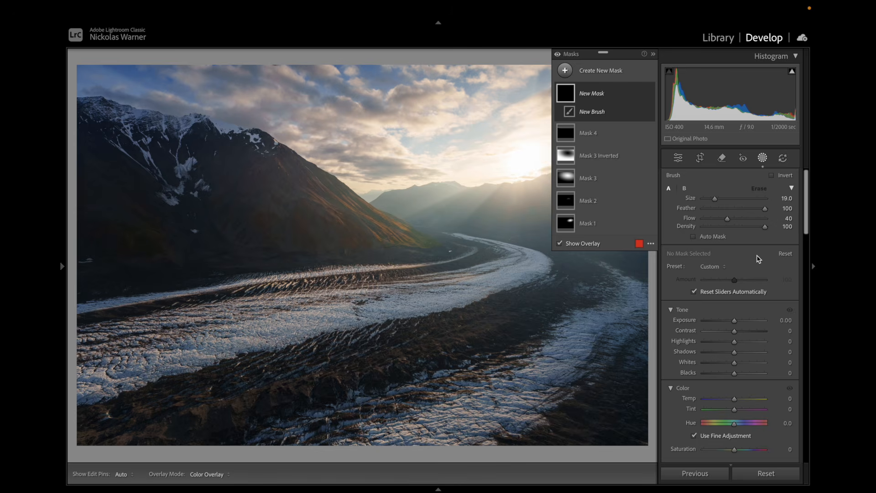
{"action": "left_click_drag", "start_coordinate": [734, 327], "coordinate": [739, 322]}
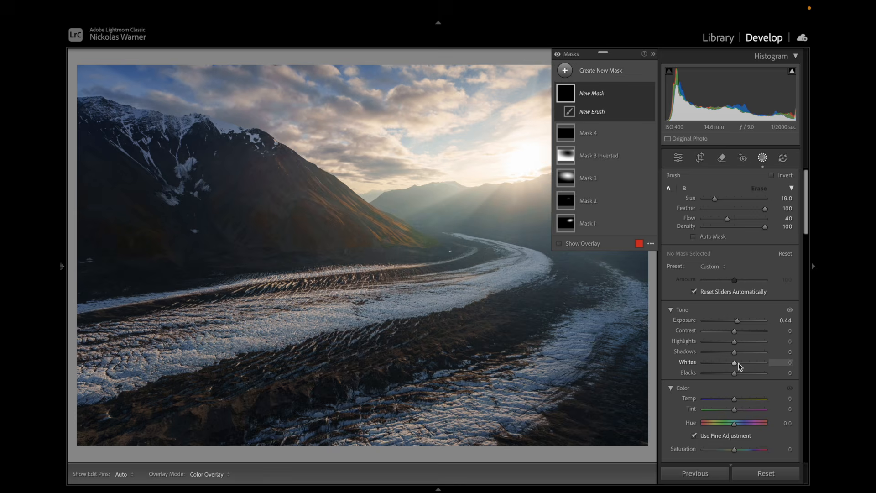
{"action": "left_click_drag", "start_coordinate": [734, 362], "coordinate": [742, 362]}
{"action": "left_click_drag", "start_coordinate": [734, 399], "coordinate": [740, 403]}
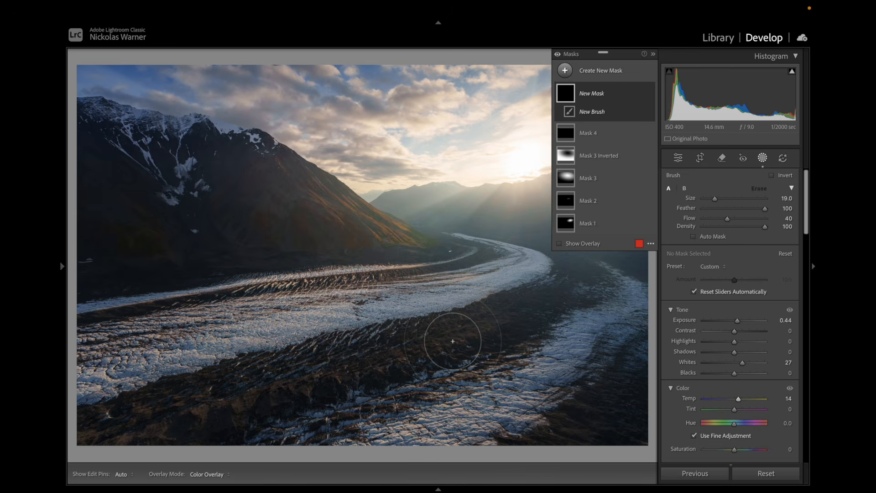
Paint warm light over the central and foreground glacier ice with the brush reduced to size 16
{"action": "scroll", "coordinate": [437, 352], "scroll_direction": "down", "scroll_amount": 2}
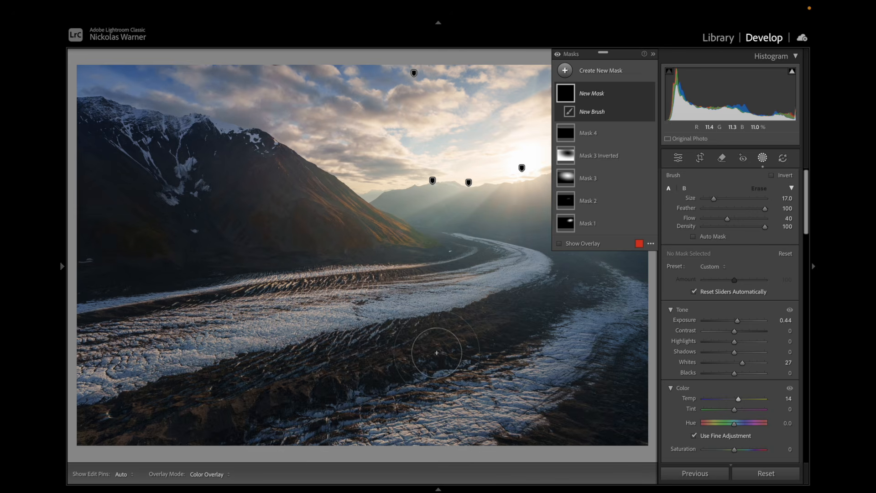
{"action": "scroll", "coordinate": [436, 353], "scroll_direction": "down", "scroll_amount": 1}
{"action": "mouse_move", "coordinate": [452, 340]}
{"action": "left_mouse_down"}
{"action": "mouse_move", "coordinate": [362, 376]}
{"action": "mouse_move", "coordinate": [471, 353]}
{"action": "mouse_move", "coordinate": [315, 400]}
{"action": "mouse_move", "coordinate": [480, 362]}
{"action": "mouse_move", "coordinate": [360, 414]}
{"action": "mouse_move", "coordinate": [476, 391]}
{"action": "mouse_move", "coordinate": [406, 357]}
{"action": "mouse_move", "coordinate": [417, 349]}
{"action": "mouse_move", "coordinate": [319, 349]}
{"action": "mouse_move", "coordinate": [431, 328]}
{"action": "left_mouse_up"}
{"action": "mouse_move", "coordinate": [389, 278]}
{"action": "left_mouse_down"}
{"action": "mouse_move", "coordinate": [427, 266]}
{"action": "mouse_move", "coordinate": [303, 277]}
{"action": "mouse_move", "coordinate": [234, 308]}
{"action": "mouse_move", "coordinate": [321, 311]}
{"action": "mouse_move", "coordinate": [299, 345]}
{"action": "mouse_move", "coordinate": [232, 365]}
{"action": "mouse_move", "coordinate": [367, 377]}
{"action": "mouse_move", "coordinate": [310, 406]}
{"action": "mouse_move", "coordinate": [377, 415]}
{"action": "left_mouse_up"}
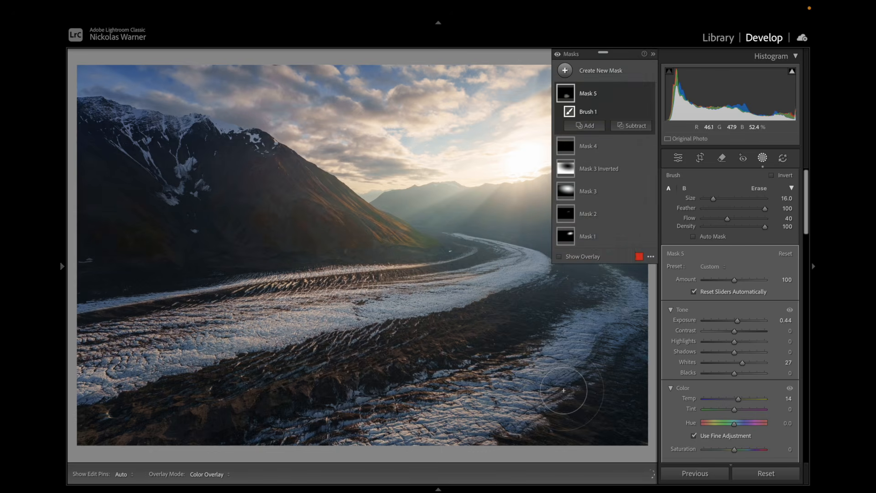
{"action": "mouse_move", "coordinate": [565, 391]}
{"action": "left_mouse_down"}
{"action": "mouse_move", "coordinate": [395, 442]}
{"action": "mouse_move", "coordinate": [622, 429]}
{"action": "mouse_move", "coordinate": [569, 442]}
{"action": "mouse_move", "coordinate": [372, 415]}
{"action": "mouse_move", "coordinate": [506, 387]}
{"action": "mouse_move", "coordinate": [416, 386]}
{"action": "left_mouse_up"}
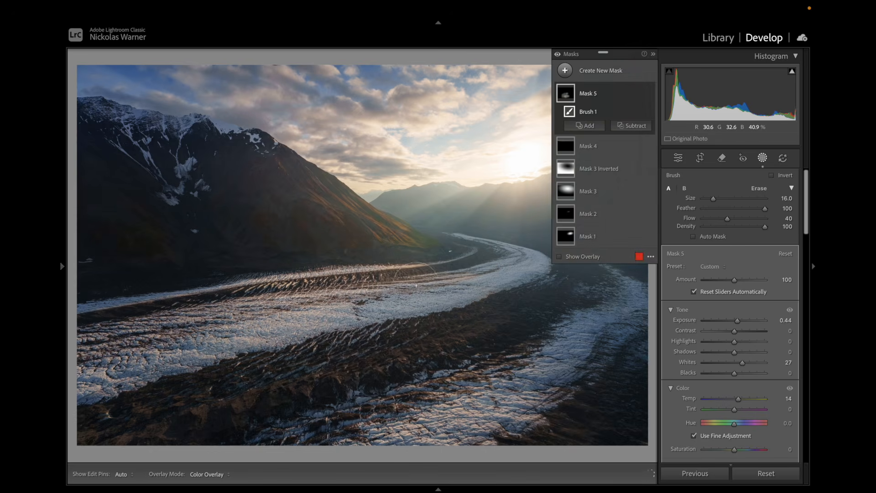
Paint the same warm light along the sunlit slope and ridge of the dark mountain with a size 10 brush
{"action": "scroll", "coordinate": [356, 209], "scroll_direction": "down", "scroll_amount": 6}
{"action": "mouse_move", "coordinate": [324, 179]}
{"action": "left_mouse_down"}
{"action": "mouse_move", "coordinate": [296, 158]}
{"action": "mouse_move", "coordinate": [352, 189]}
{"action": "mouse_move", "coordinate": [276, 137]}
{"action": "left_mouse_up"}
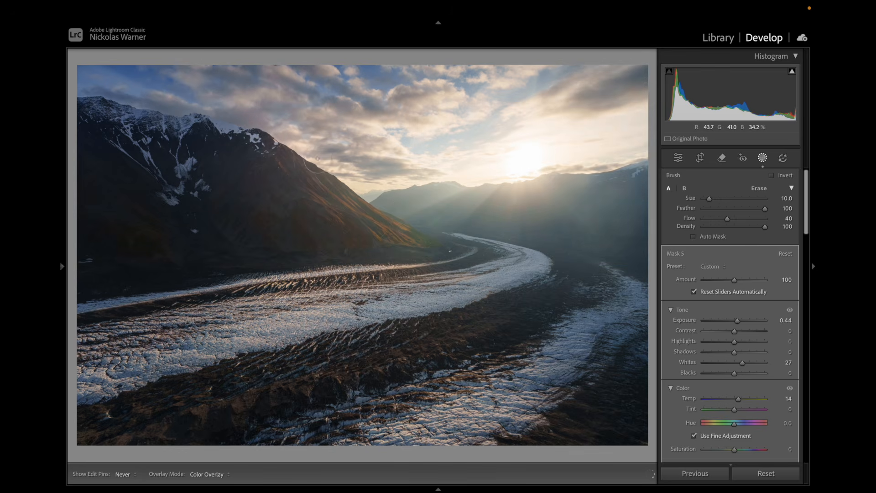
{"action": "left_click_drag", "start_coordinate": [338, 184], "coordinate": [354, 187]}
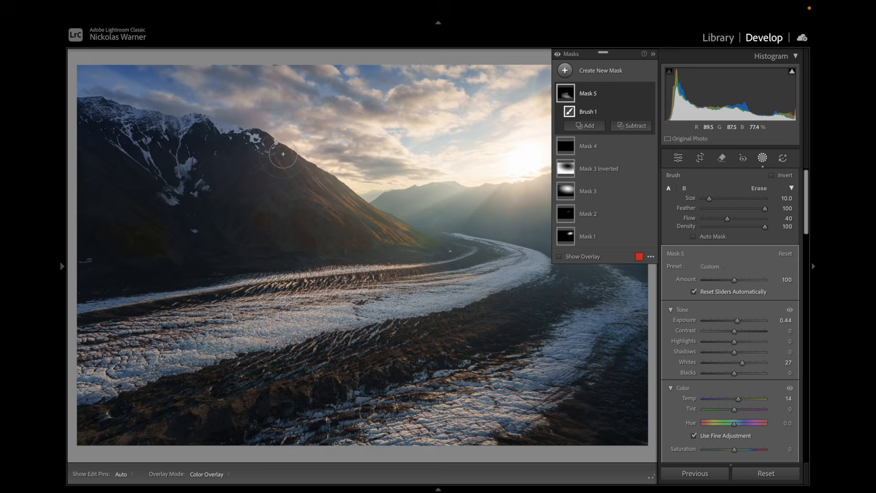
Subtract the sky from the brushed warm-light mask and compare the photo with and without the mask
{"action": "left_click", "coordinate": [640, 126]}
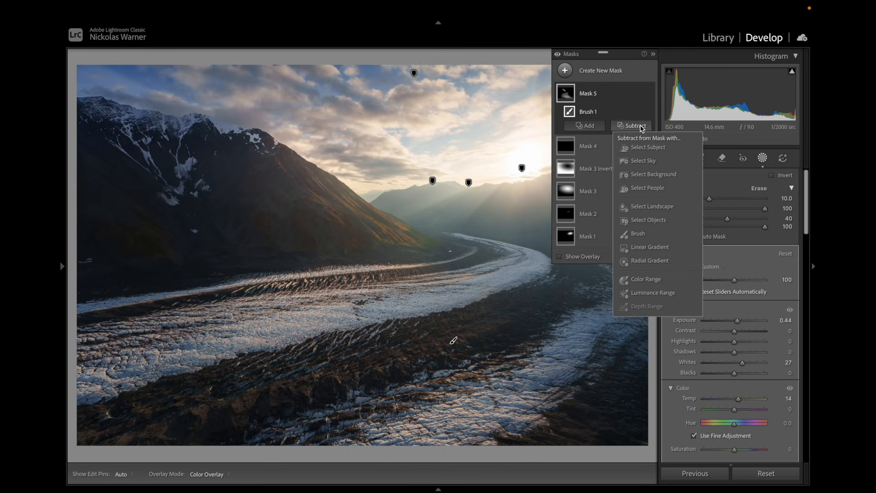
{"action": "left_click", "coordinate": [647, 161]}
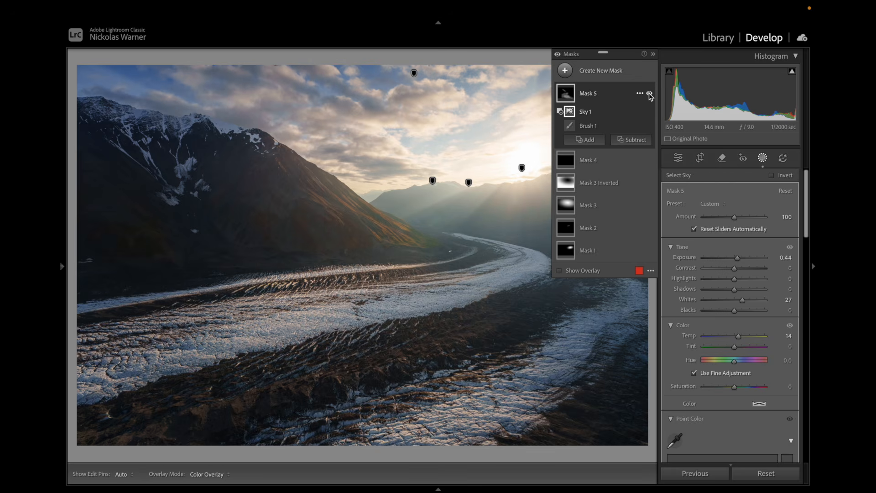
{"action": "left_click", "coordinate": [649, 94]}
{"action": "left_click", "coordinate": [649, 93]}
{"action": "left_click", "coordinate": [649, 94]}
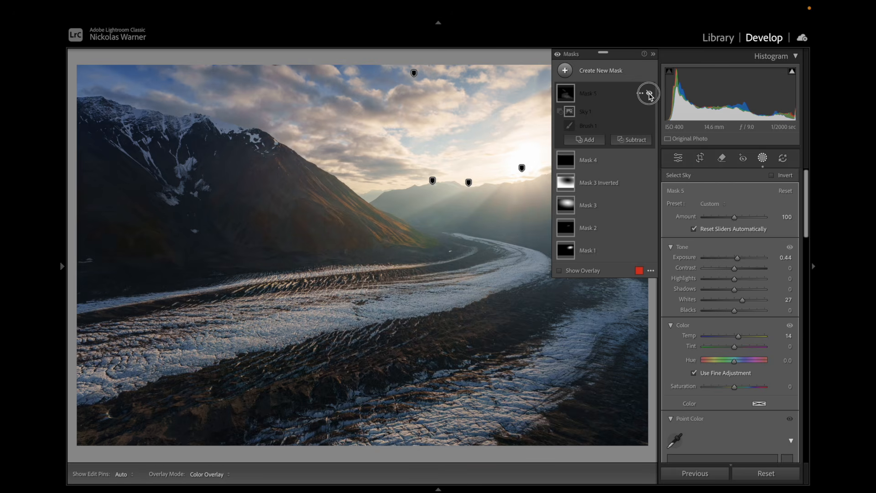
{"action": "left_click", "coordinate": [649, 93]}
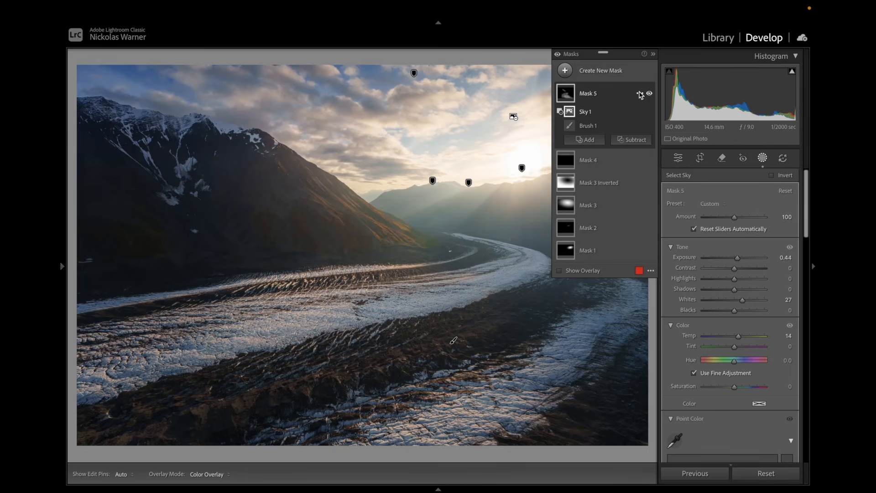
Try a global Clarity of 28 on the whole photo and reset it
{"action": "key", "text": "shift+w"}
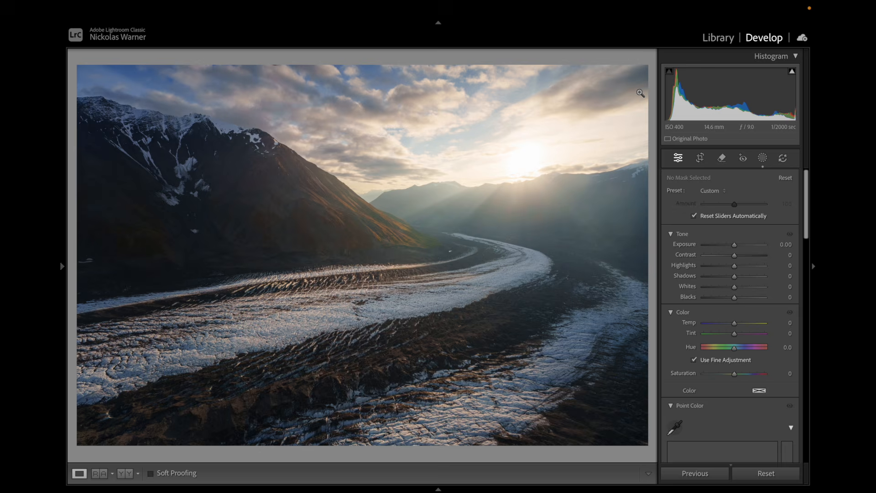
{"action": "scroll", "coordinate": [734, 400], "scroll_direction": "down", "scroll_amount": 10}
{"action": "scroll", "coordinate": [733, 403], "scroll_direction": "up", "scroll_amount": 1}
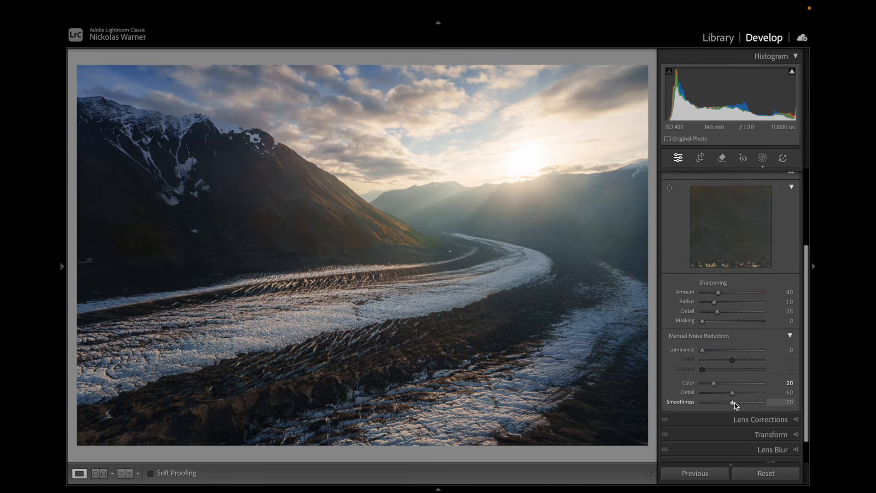
{"action": "scroll", "coordinate": [735, 404], "scroll_direction": "up", "scroll_amount": 3}
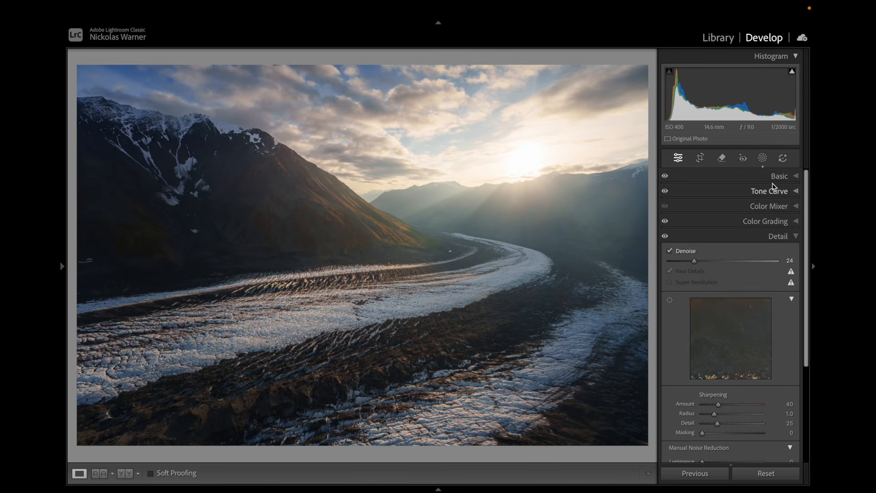
{"action": "left_click", "coordinate": [776, 176]}
{"action": "scroll", "coordinate": [739, 354], "scroll_direction": "down", "scroll_amount": 1}
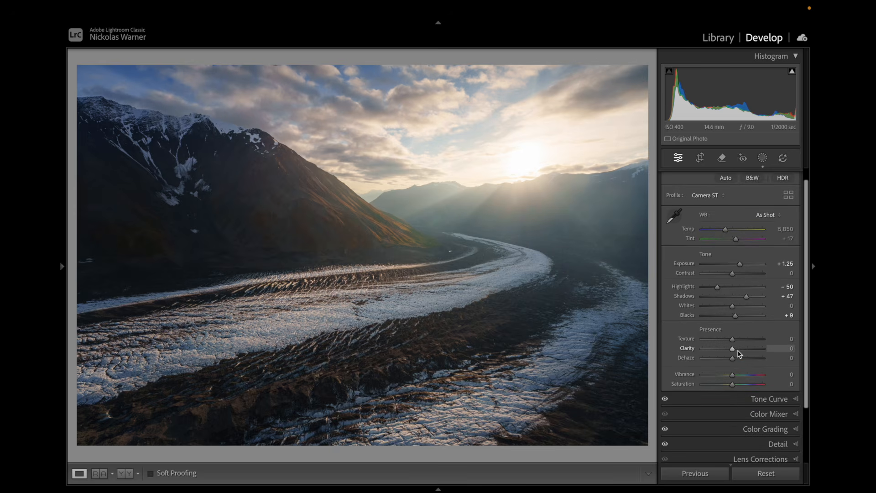
{"action": "left_click_drag", "start_coordinate": [734, 351], "coordinate": [740, 350]}
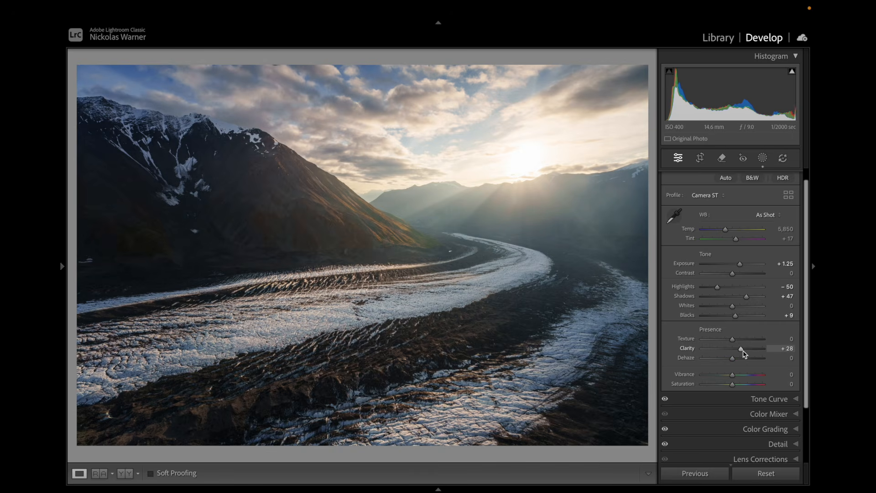
{"action": "double_click", "coordinate": [690, 349]}
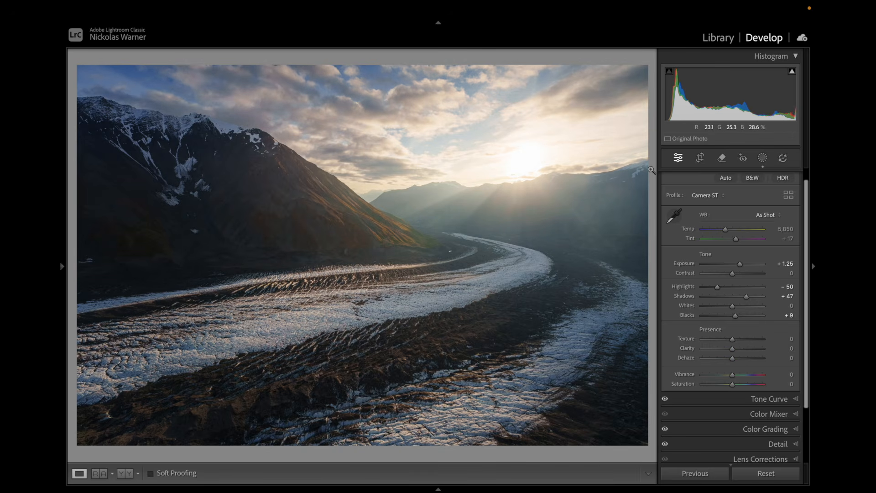
Set the whole photo's Clarity to 17 in the Basic adjustments
{"action": "left_click", "coordinate": [763, 166]}
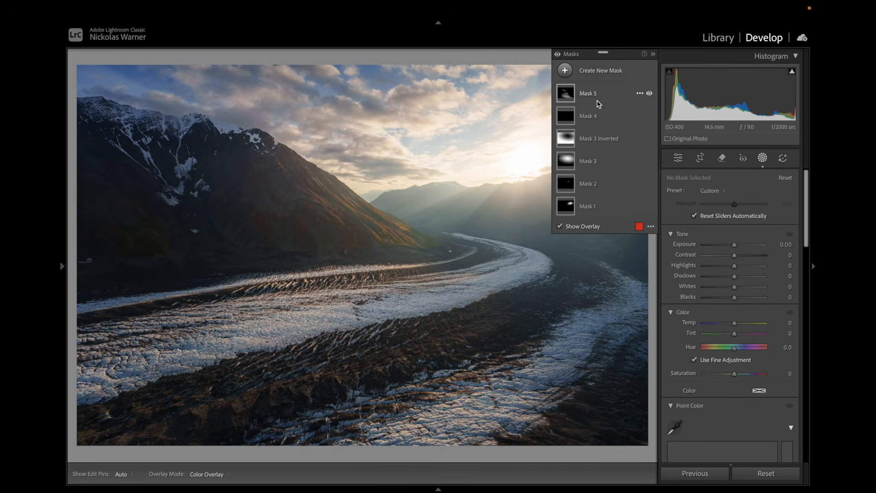
{"action": "left_click", "coordinate": [768, 161]}
{"action": "left_click_drag", "start_coordinate": [732, 361], "coordinate": [738, 364]}
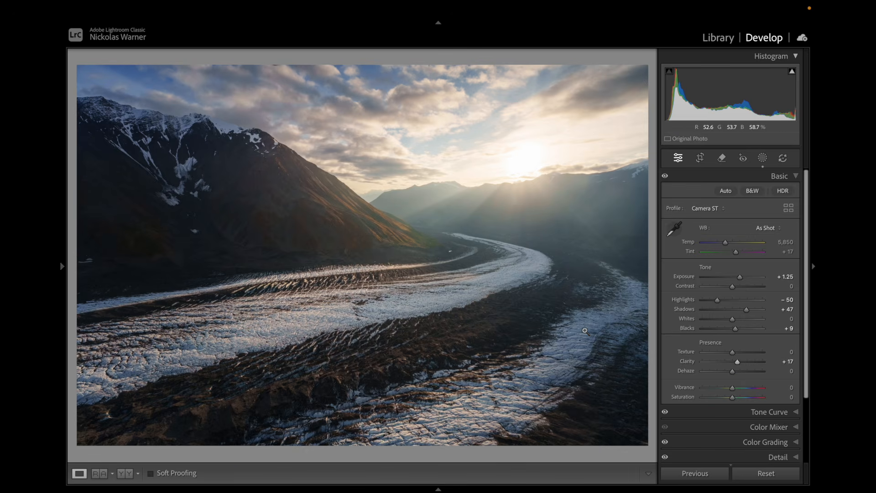
{"action": "left_click", "coordinate": [763, 157]}
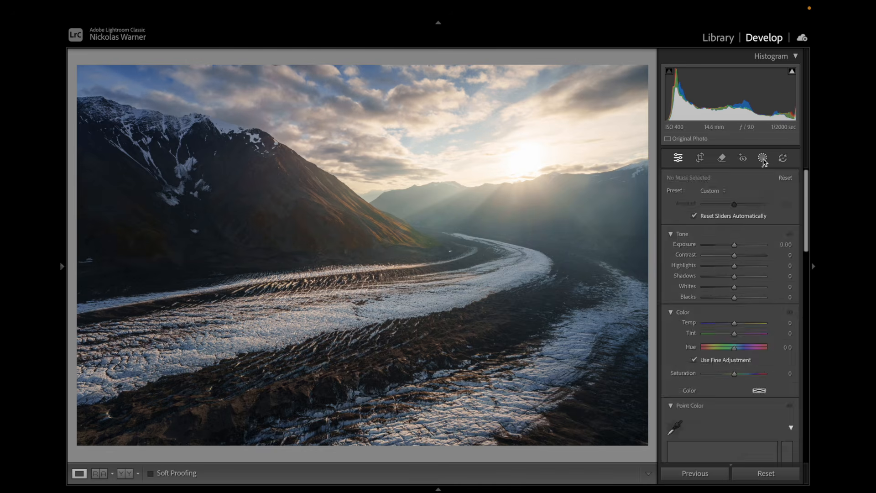
{"action": "left_click", "coordinate": [762, 158]}
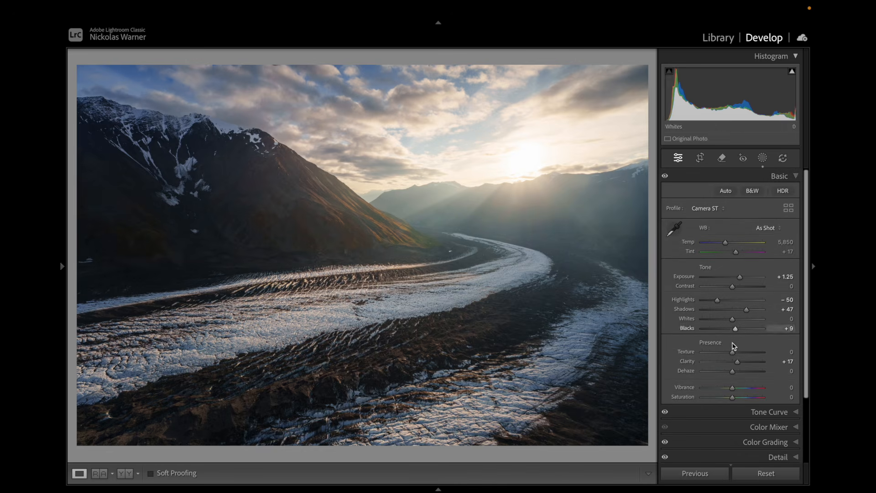
Create a luminance range mask sampled from the glacier ice and narrow its core range to 62–63, keeping the outer limits at 26 and 96
{"action": "left_click", "coordinate": [763, 157]}
{"action": "left_click", "coordinate": [565, 70]}
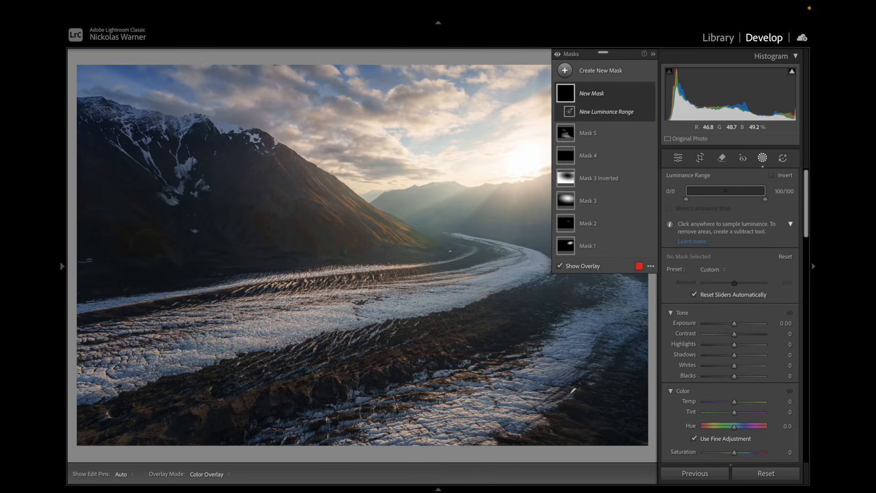
{"action": "left_click", "coordinate": [565, 359]}
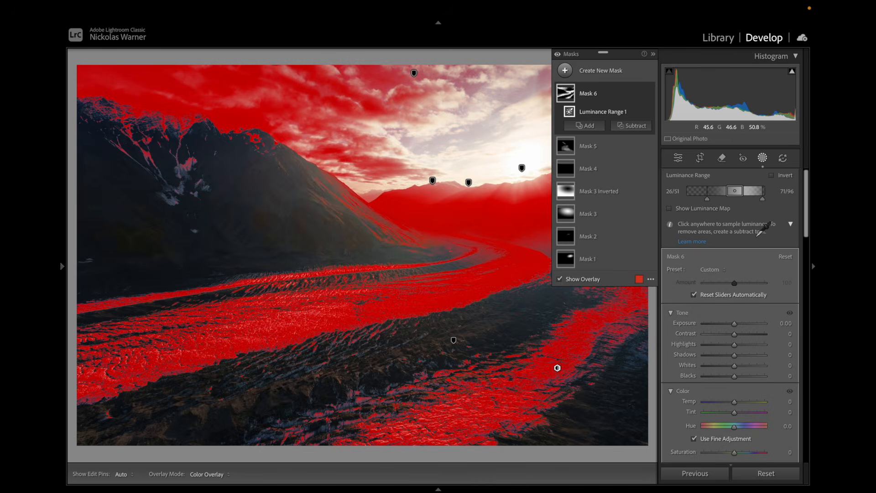
{"action": "mouse_move", "coordinate": [735, 191]}
{"action": "left_mouse_down"}
{"action": "mouse_move", "coordinate": [745, 188]}
{"action": "mouse_move", "coordinate": [735, 193]}
{"action": "left_mouse_up"}
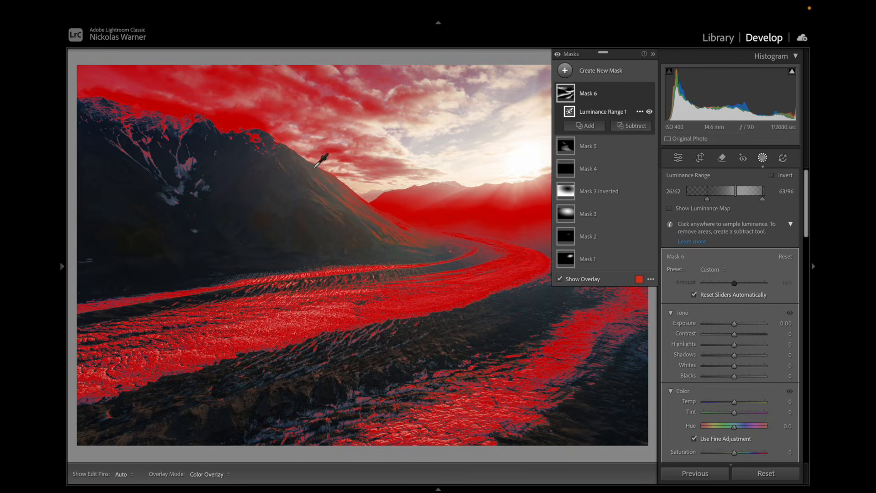
Subtract the sky twice from the glacier's luminance range mask
{"action": "left_click", "coordinate": [644, 125]}
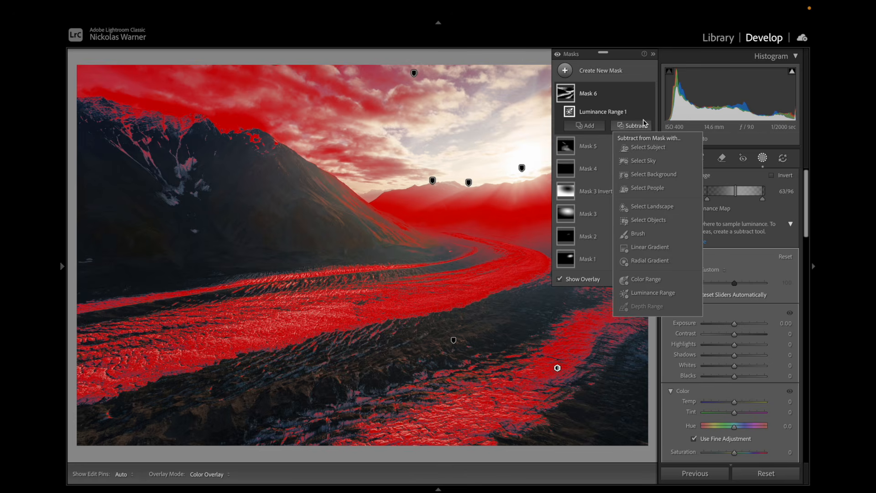
{"action": "left_click", "coordinate": [655, 168]}
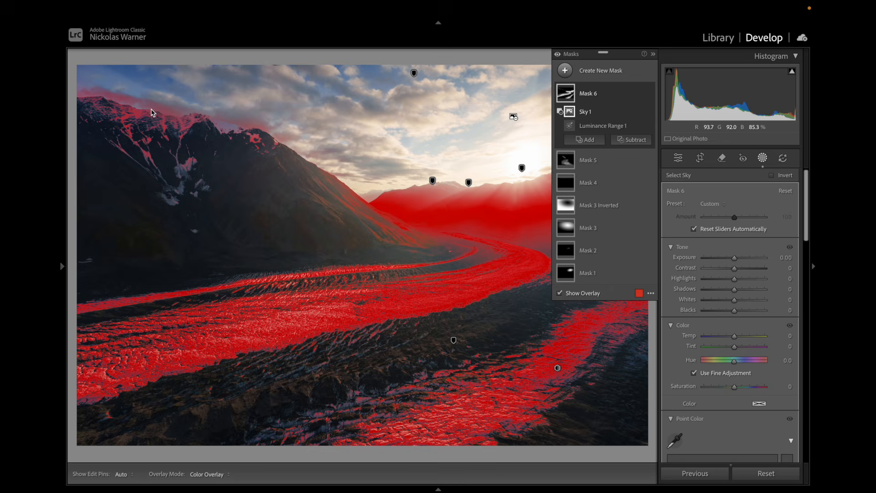
{"action": "left_click", "coordinate": [628, 145]}
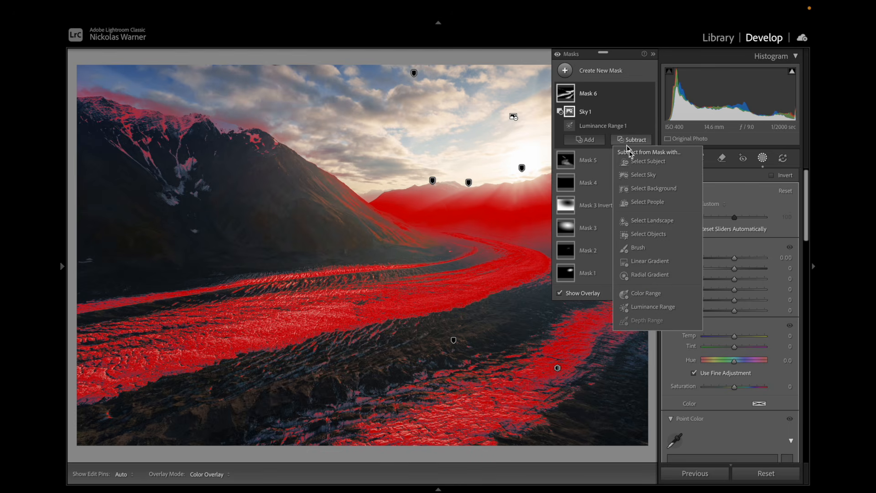
{"action": "left_click", "coordinate": [659, 178]}
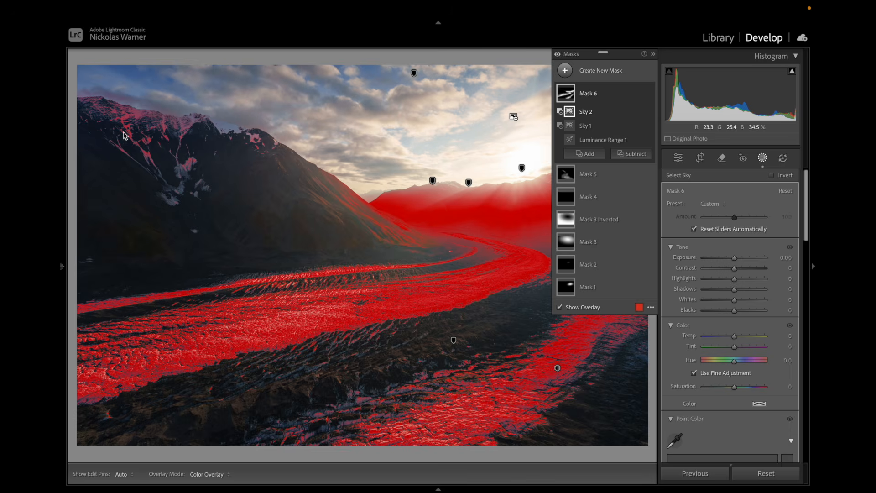
Subtract the dark mountain's snowy peaks and ridge from the glacier mask with a size 17 brush
{"action": "left_click", "coordinate": [641, 155]}
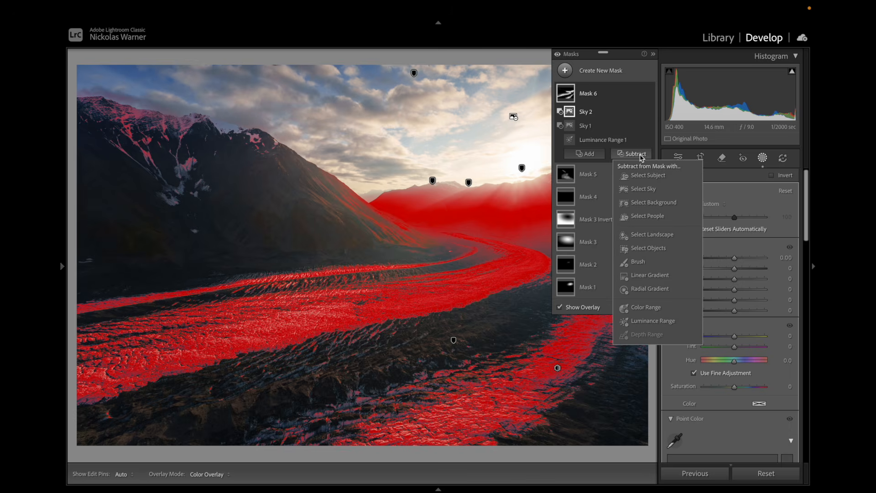
{"action": "left_click", "coordinate": [654, 262]}
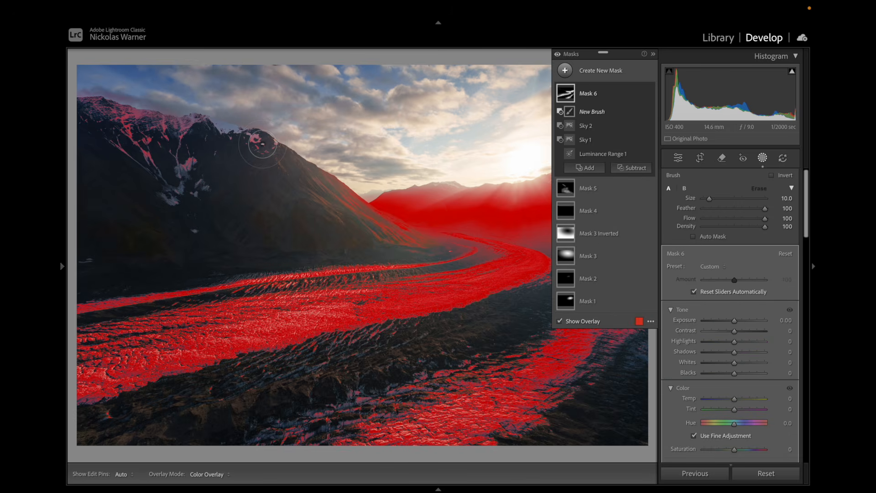
{"action": "scroll", "coordinate": [263, 144], "scroll_direction": "up", "scroll_amount": 3}
{"action": "scroll", "coordinate": [263, 145], "scroll_direction": "up", "scroll_amount": 4}
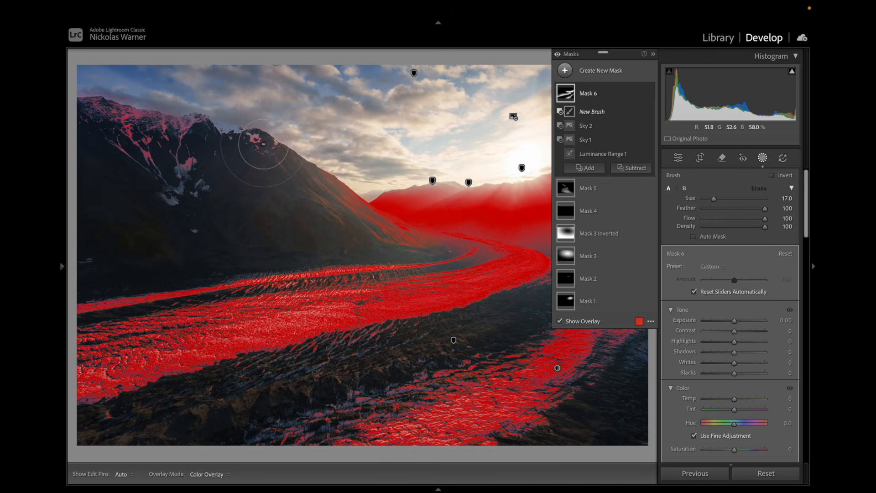
{"action": "mouse_move", "coordinate": [263, 147]}
{"action": "left_mouse_down"}
{"action": "mouse_move", "coordinate": [118, 135]}
{"action": "mouse_move", "coordinate": [219, 188]}
{"action": "mouse_move", "coordinate": [191, 145]}
{"action": "left_mouse_up"}
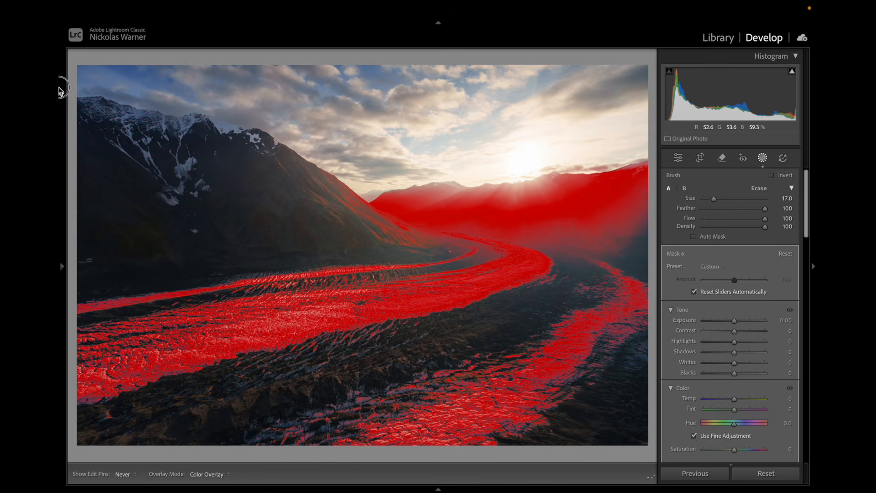
Set the glacier mask's Clarity to 13 and leave masking
{"action": "scroll", "coordinate": [736, 373], "scroll_direction": "down", "scroll_amount": 1}
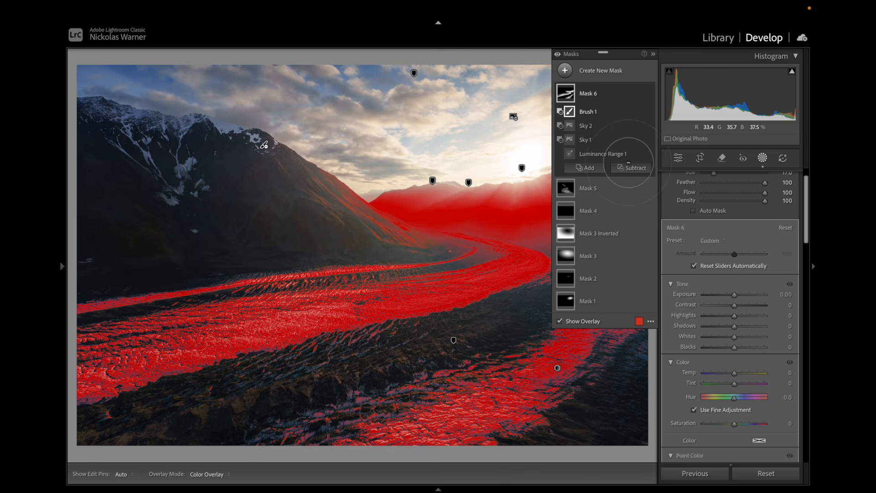
{"action": "scroll", "coordinate": [704, 218], "scroll_direction": "down", "scroll_amount": 1}
{"action": "scroll", "coordinate": [704, 218], "scroll_direction": "down", "scroll_amount": 10}
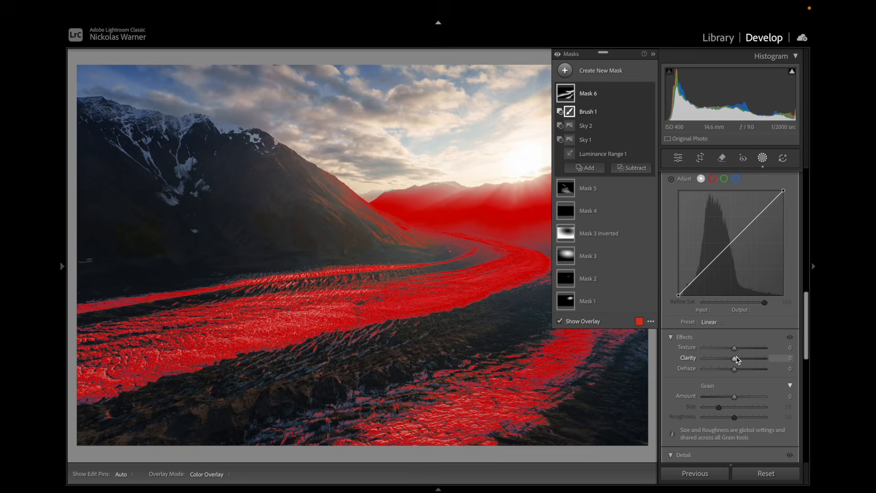
{"action": "left_click_drag", "start_coordinate": [734, 359], "coordinate": [740, 359]}
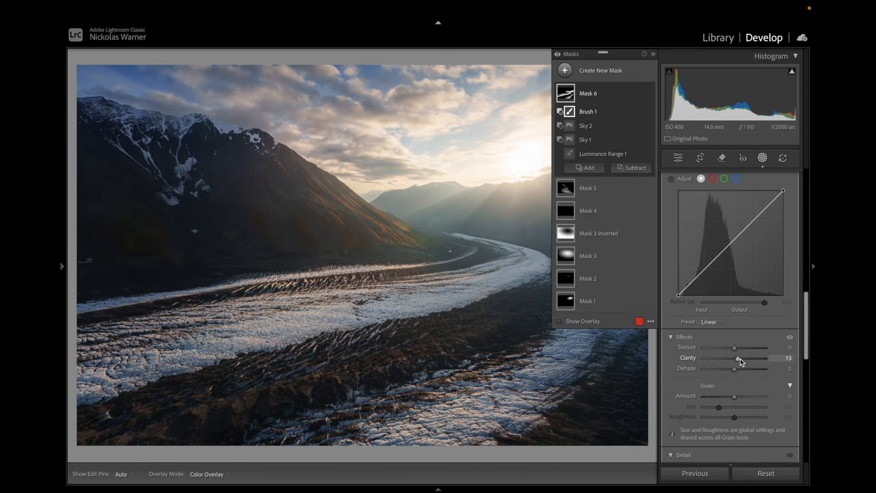
{"action": "key", "text": "shift+w"}
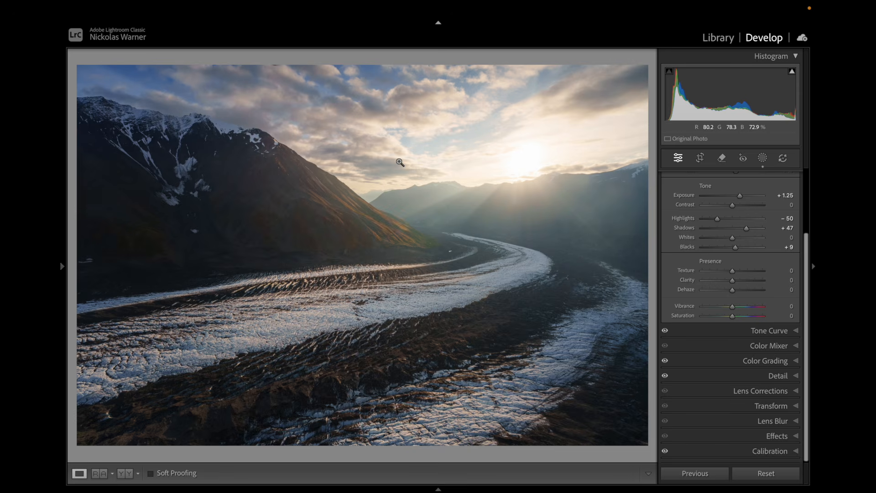
Create a sky mask and subtract a colour range sampled from the blue sky above the dark mountain, with Refine at 72
{"action": "left_click", "coordinate": [761, 158]}
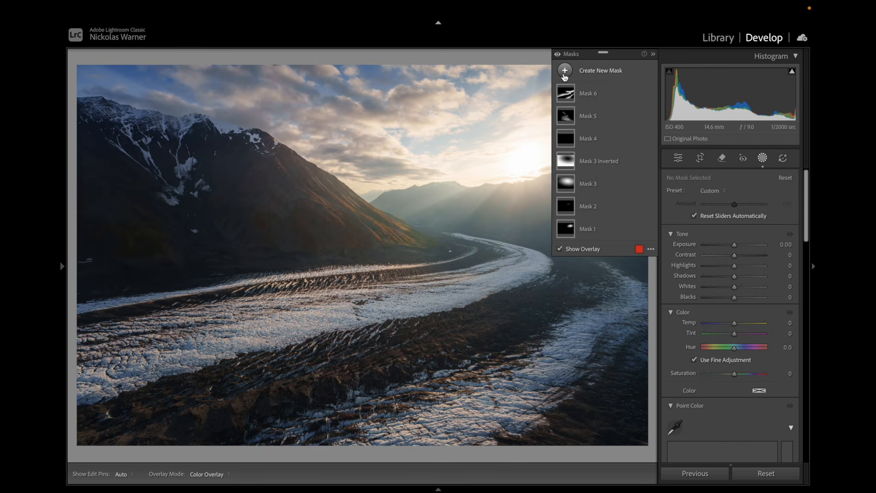
{"action": "left_click", "coordinate": [564, 73]}
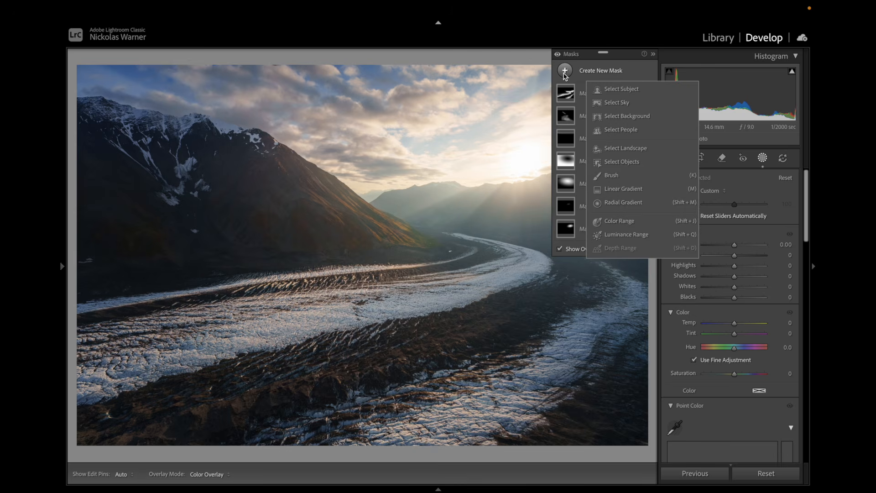
{"action": "left_click", "coordinate": [626, 105]}
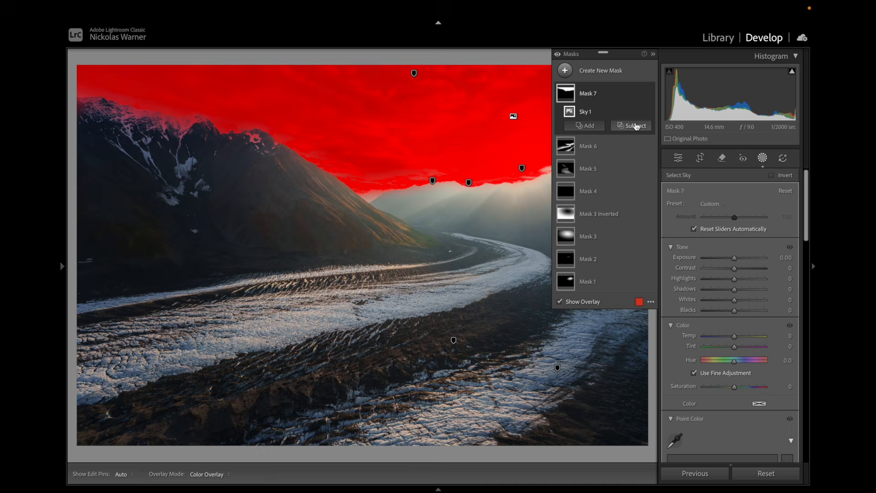
{"action": "left_click", "coordinate": [635, 127]}
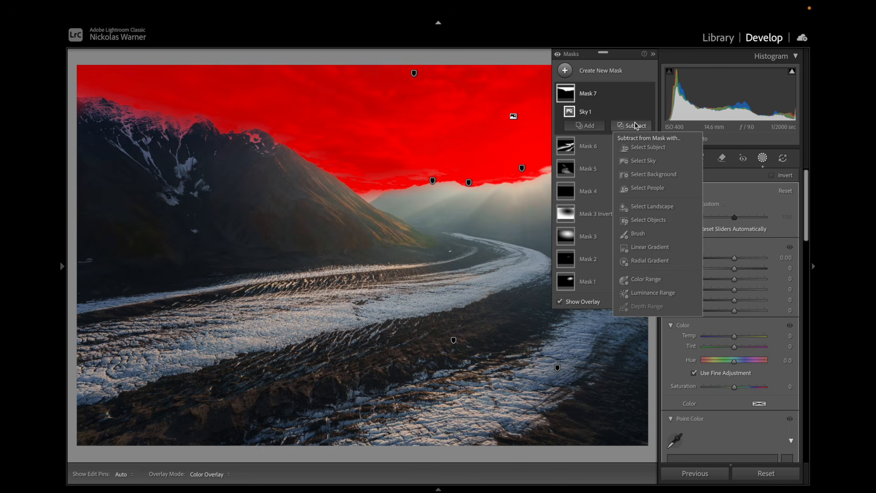
{"action": "left_click", "coordinate": [645, 280]}
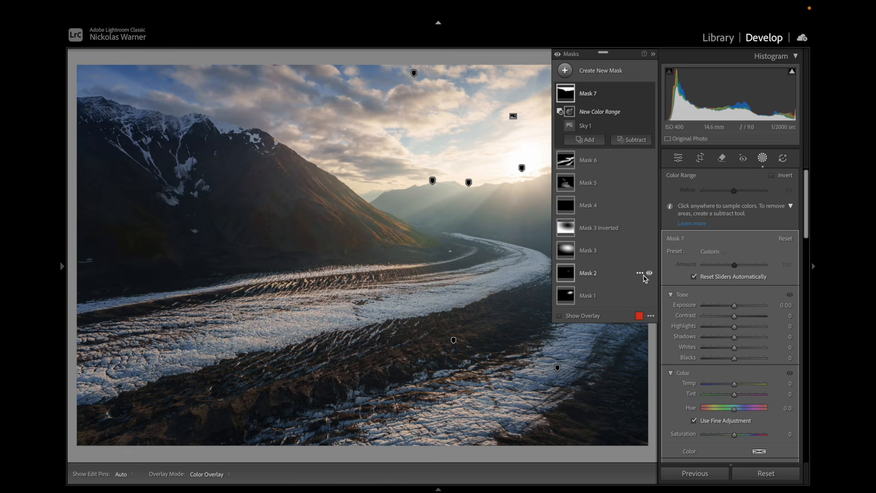
{"action": "left_click", "coordinate": [133, 74]}
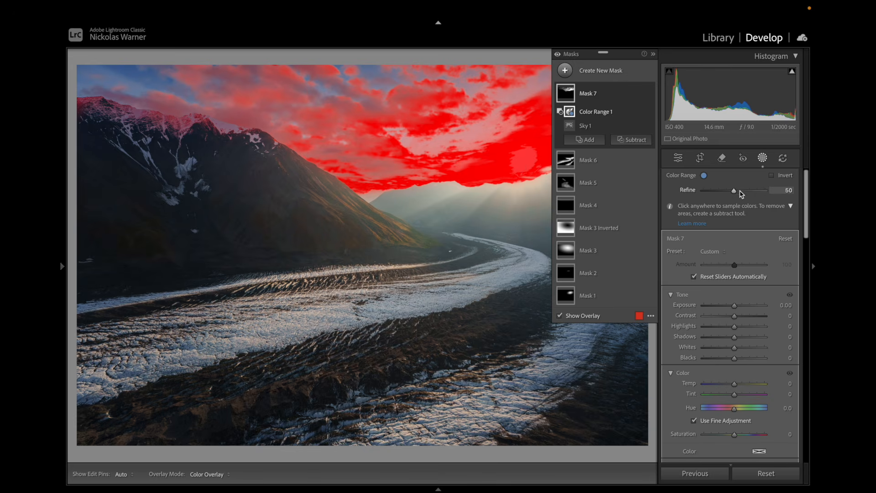
{"action": "mouse_move", "coordinate": [737, 192]}
{"action": "left_mouse_down"}
{"action": "mouse_move", "coordinate": [760, 190]}
{"action": "mouse_move", "coordinate": [751, 193]}
{"action": "left_mouse_up"}
{"action": "left_click_drag", "start_coordinate": [749, 192], "coordinate": [749, 191]}
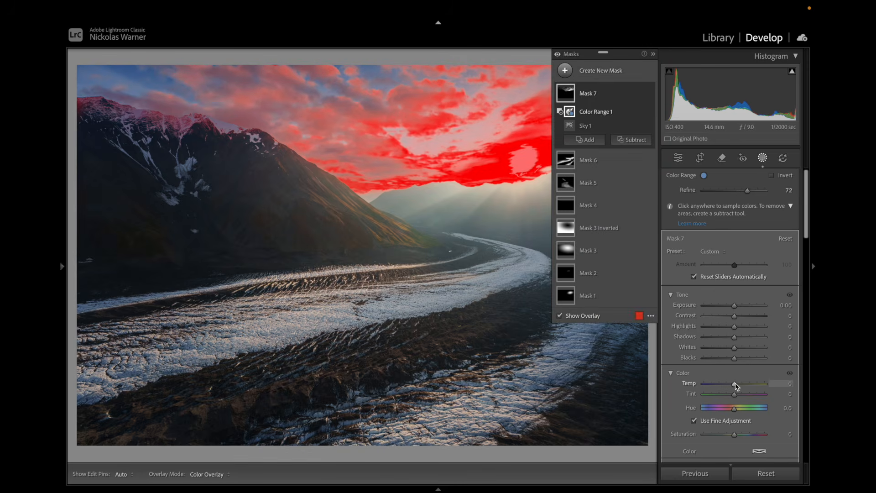
Warm the sky mask with Temp 8 and a yellow-orange colour tint of hue 44 and saturation 33%
{"action": "left_click_drag", "start_coordinate": [735, 385], "coordinate": [739, 386]}
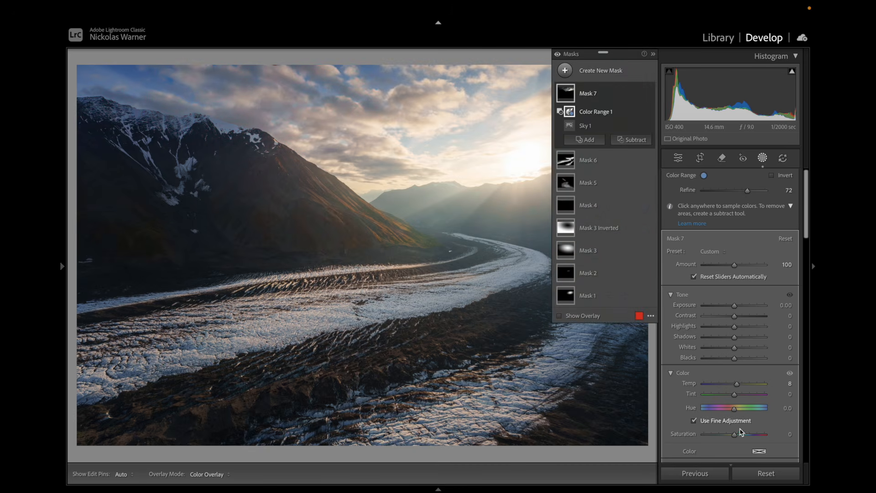
{"action": "scroll", "coordinate": [751, 431], "scroll_direction": "down", "scroll_amount": 1}
{"action": "left_click", "coordinate": [759, 426]}
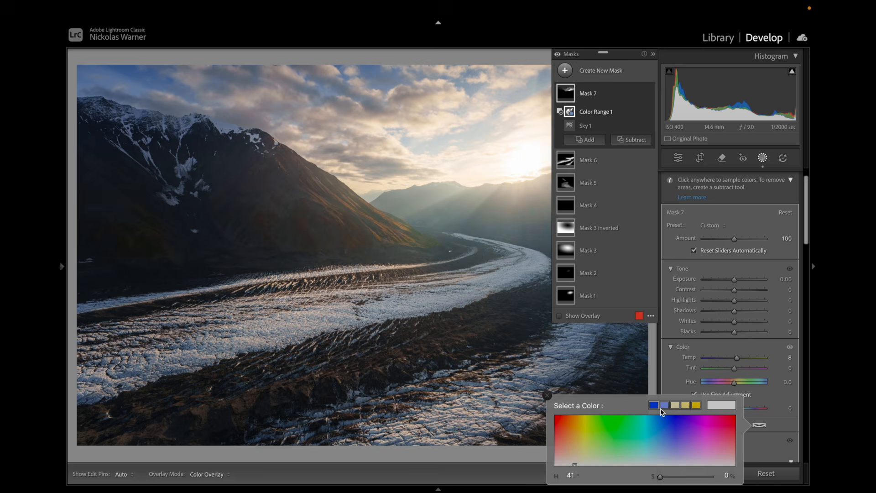
{"action": "left_click", "coordinate": [579, 453]}
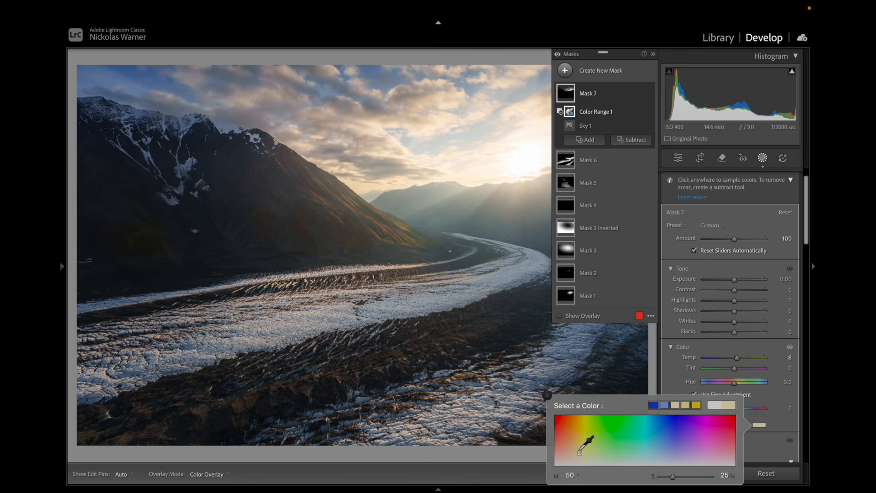
{"action": "left_click_drag", "start_coordinate": [579, 453], "coordinate": [576, 449]}
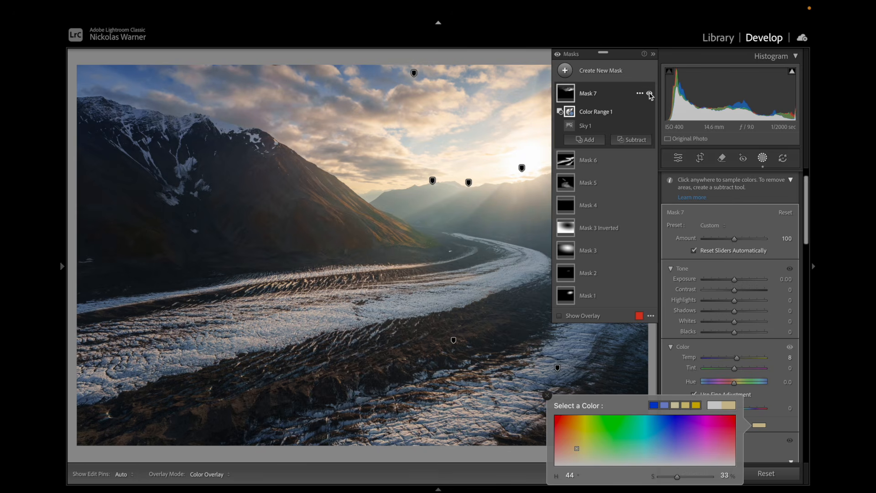
{"action": "left_click", "coordinate": [548, 395]}
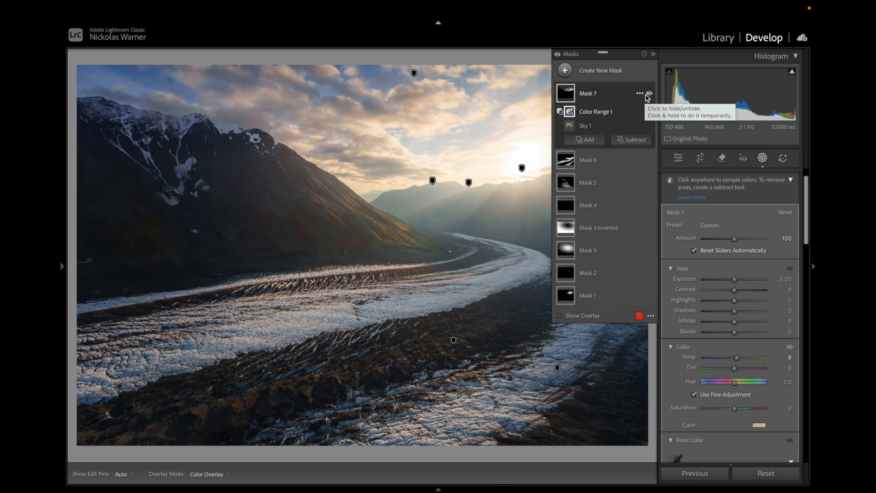
{"action": "key", "text": "Escape"}
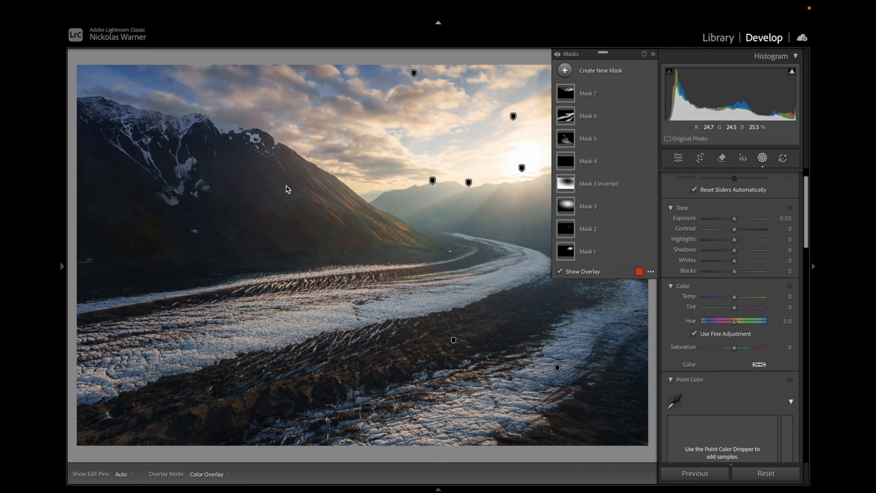
Compare the photo with all masks hidden and shown, and leave masking
{"action": "left_click", "coordinate": [558, 54]}
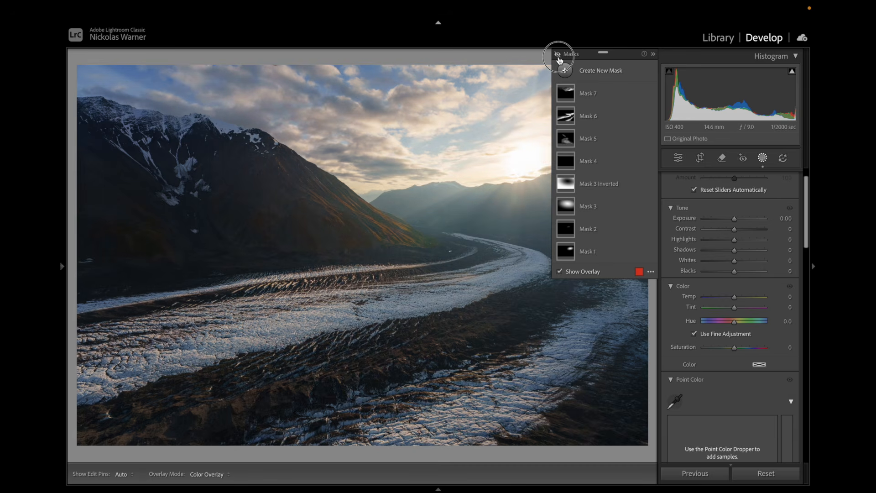
{"action": "left_click", "coordinate": [559, 59]}
{"action": "left_click", "coordinate": [558, 57]}
{"action": "left_click", "coordinate": [558, 56]}
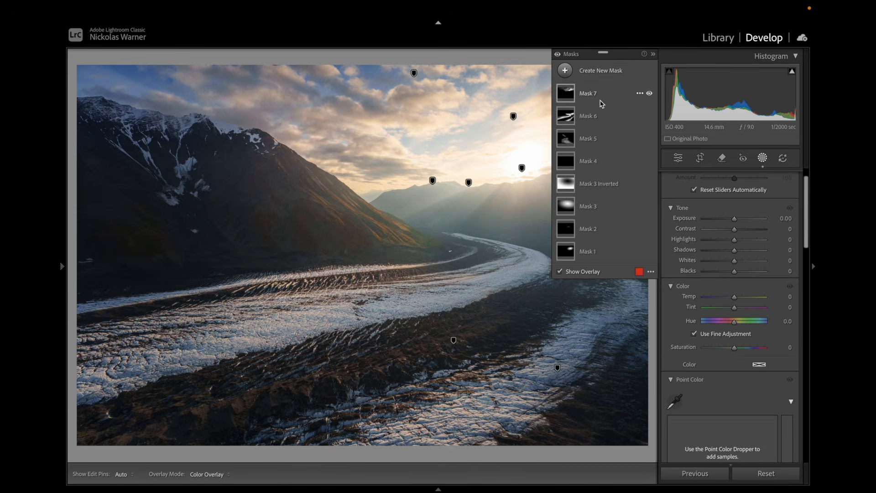
{"action": "key", "text": "shift+w"}
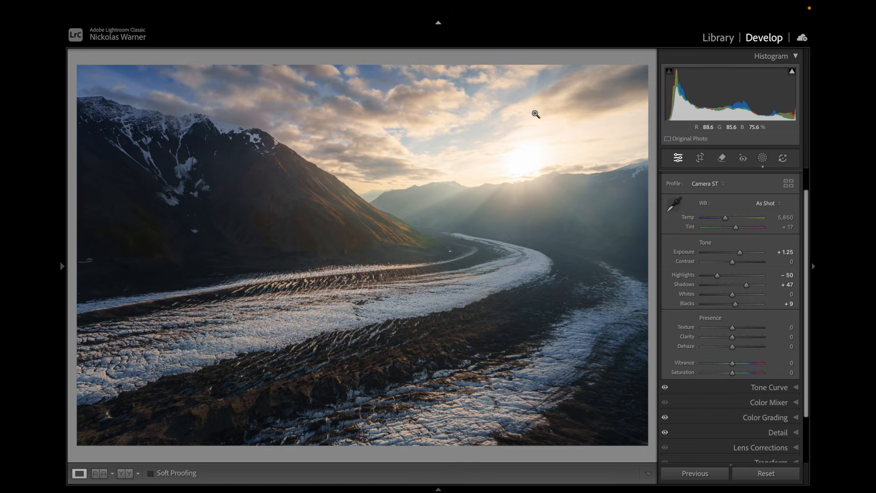